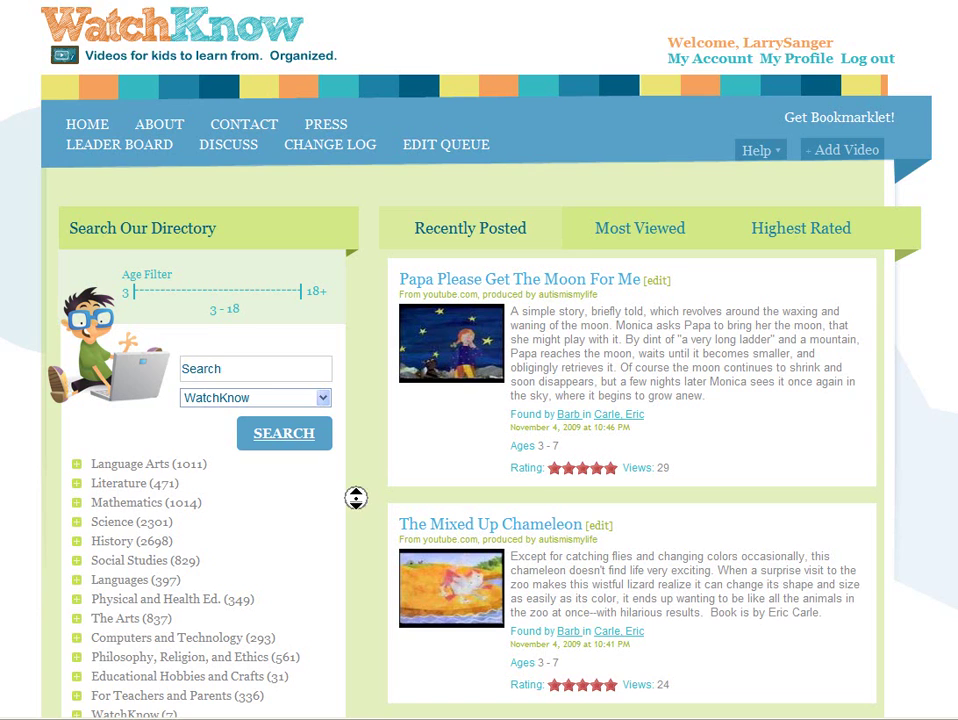
Step: Scroll the home page and open Unsorted Videos (54) from the Search Our Directory tree
middle_click(360, 507)
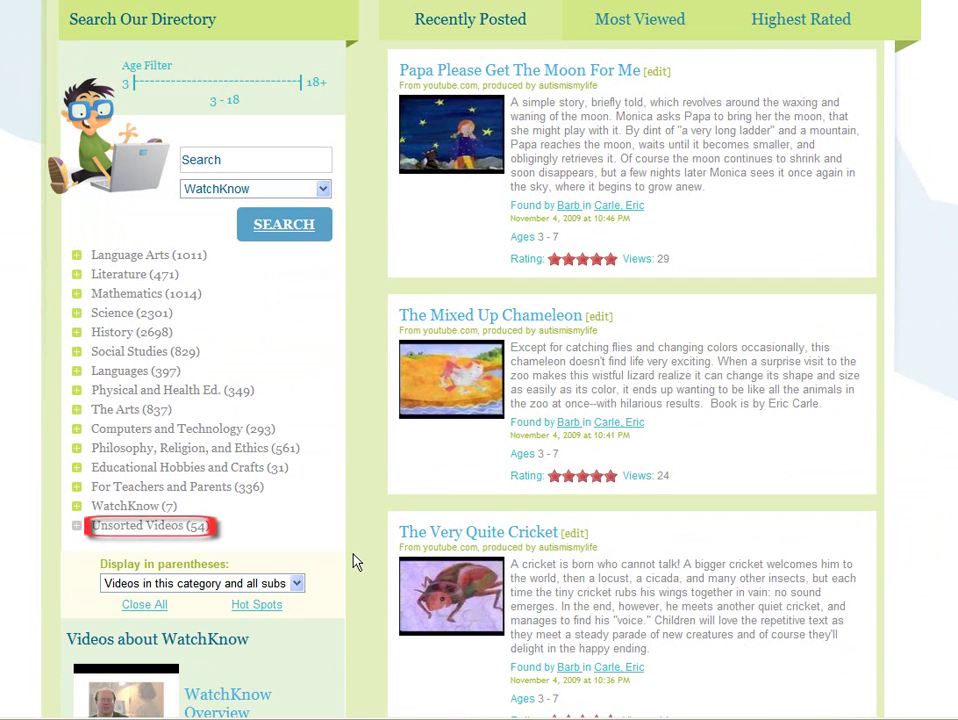
left_click(148, 525)
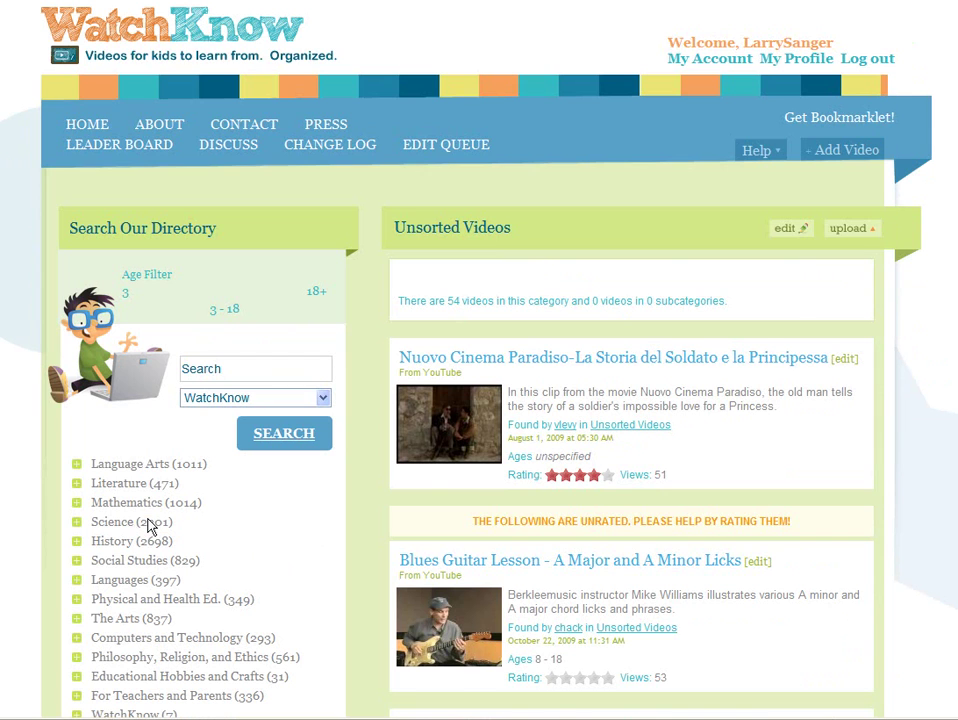
middle_click(348, 511)
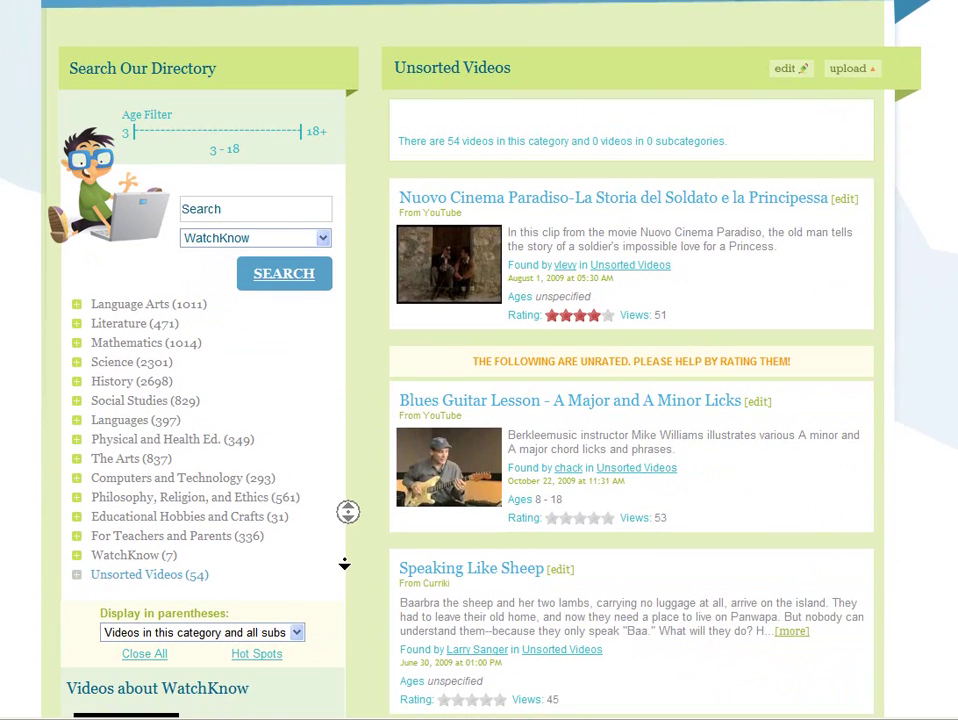
left_click(348, 566)
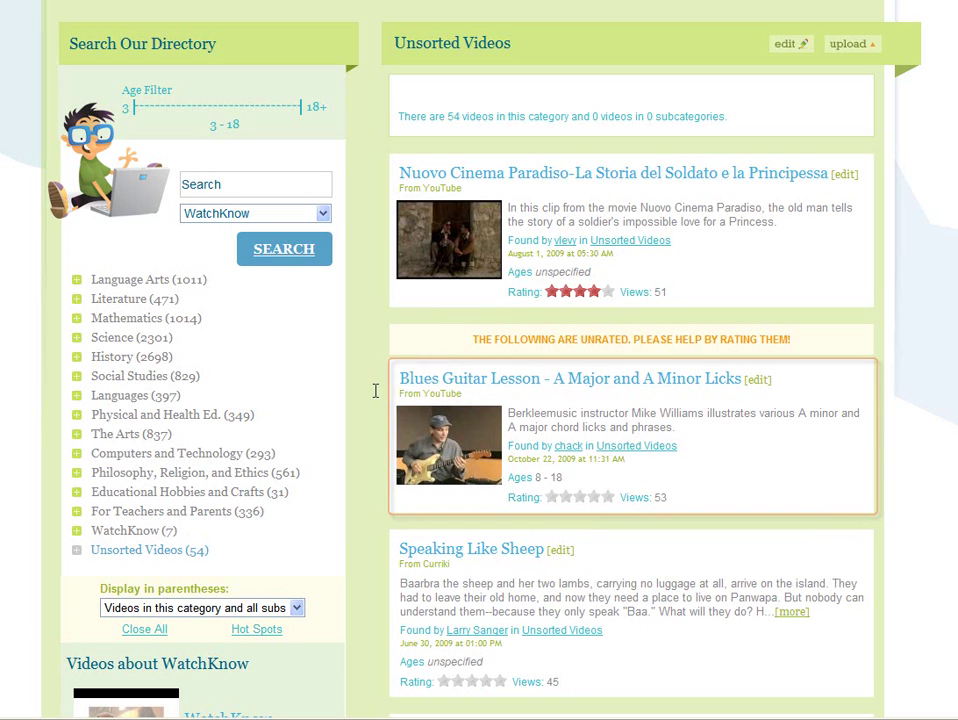
Step: Expand The Arts > Music > Playing Musical Instruments and drop Blues Guitar Lesson onto Learning Guitar
left_click(77, 436)
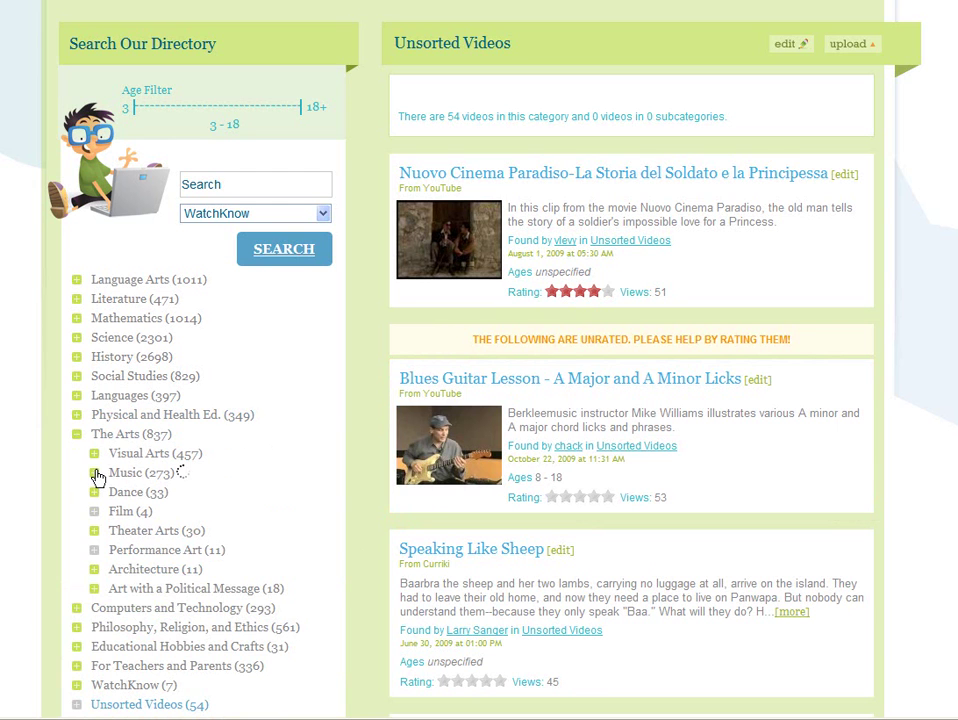
left_click(94, 473)
left_click(112, 610)
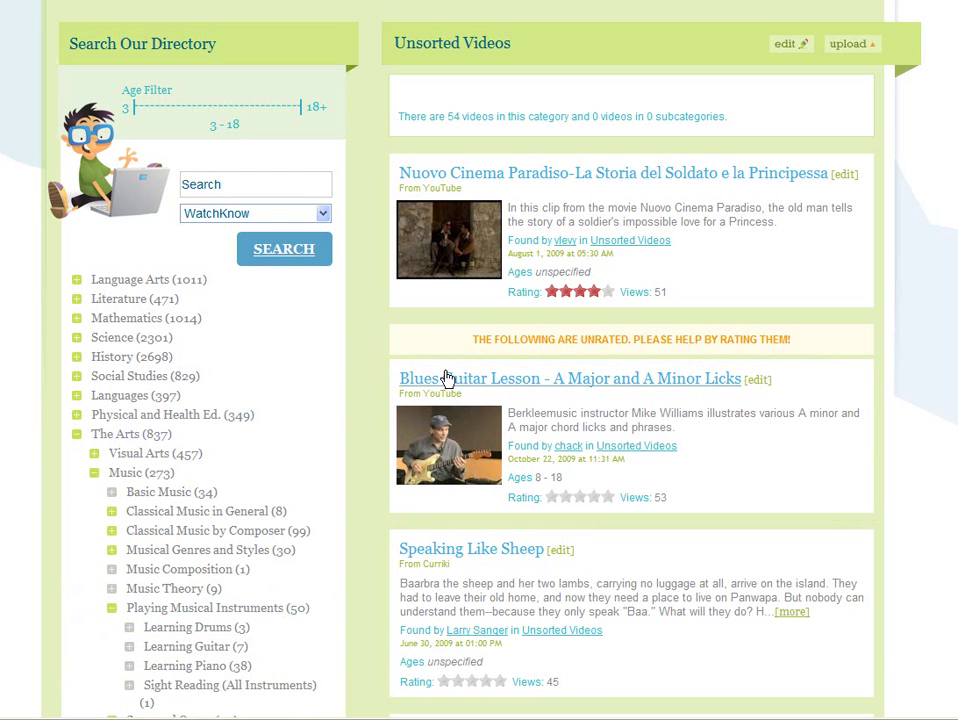
left_click_drag(443, 381, 192, 641)
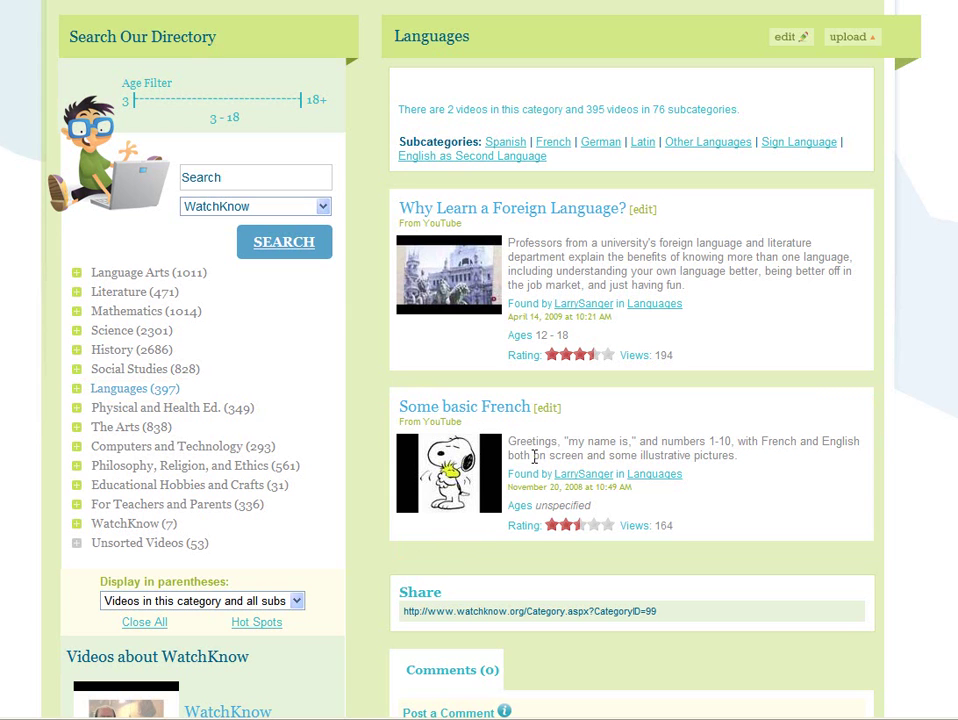
Step: Expand Languages > French and move the Some basic French video into Basic French
left_click(78, 391)
left_click(94, 429)
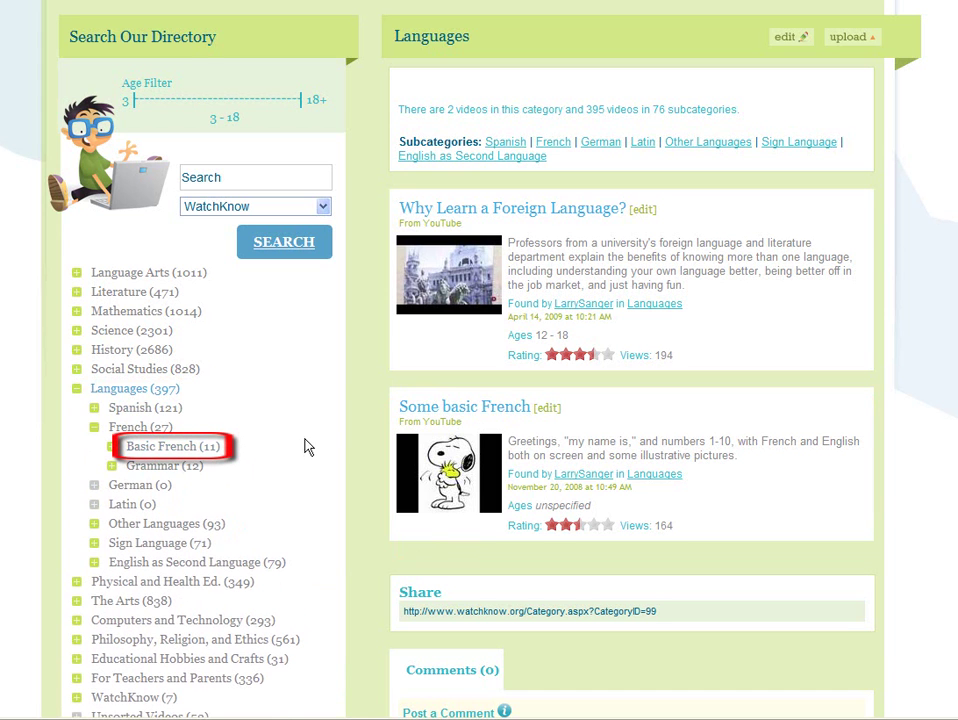
left_click_drag(455, 418, 200, 449)
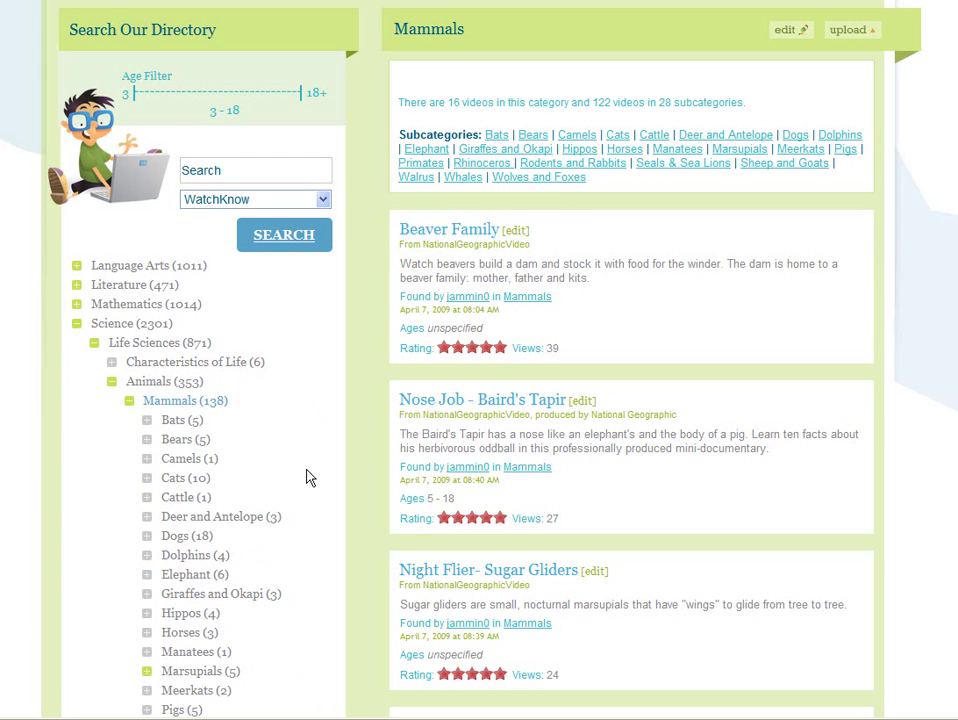
Step: Add a Beavers and Muskrats category placed below Bears, then return to the Mammals page
right_click(184, 445)
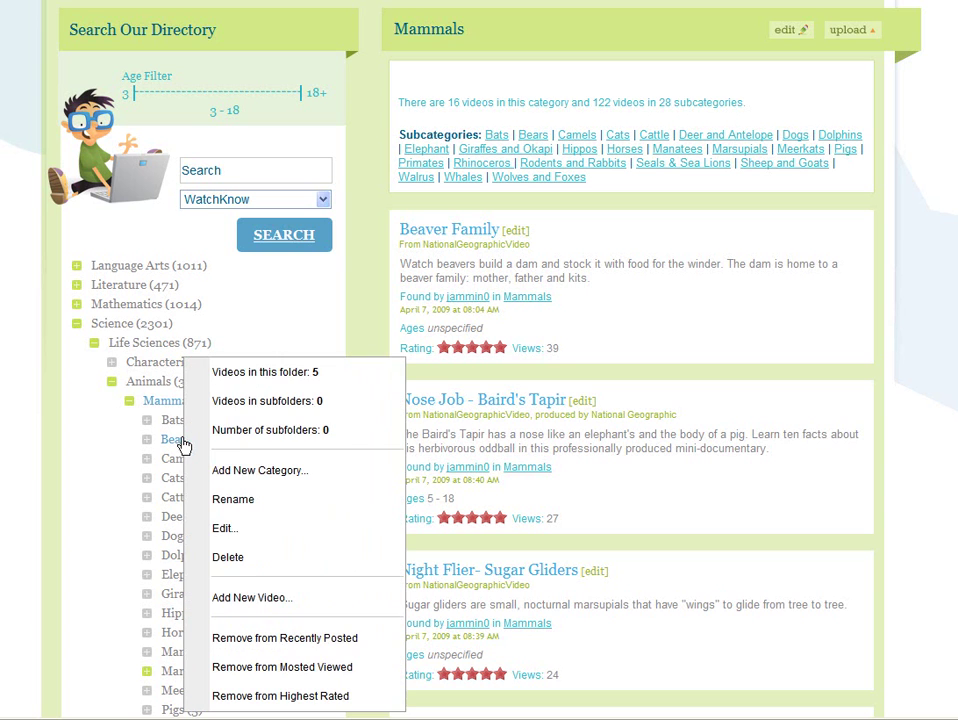
left_click(249, 480)
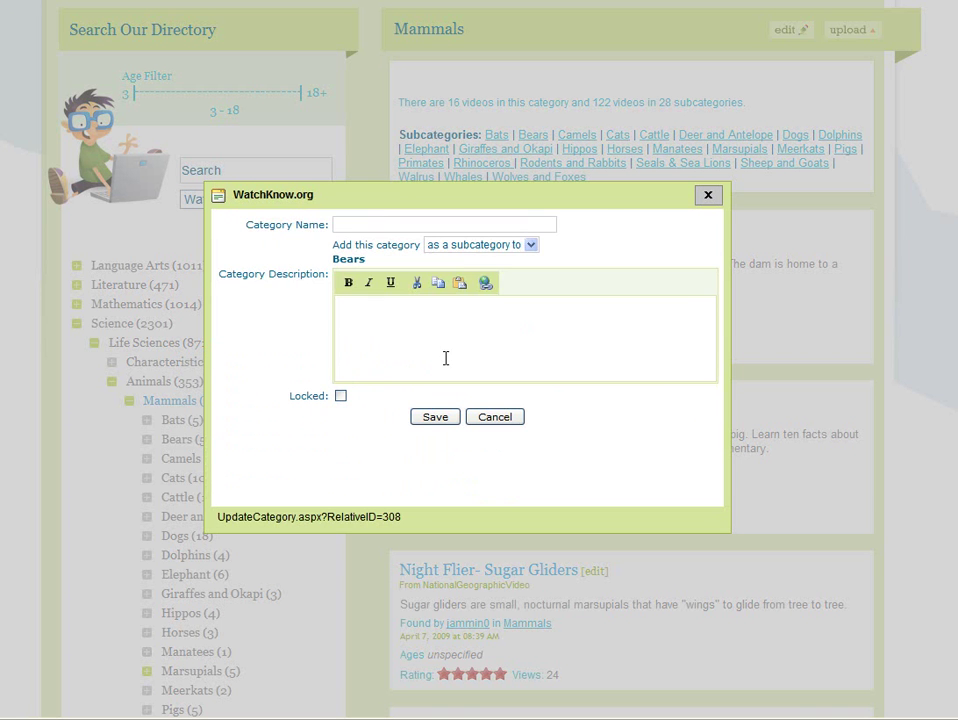
left_click(510, 244)
left_click(480, 271)
left_click(479, 224)
type("Beavers and Muskrats")
left_click(445, 420)
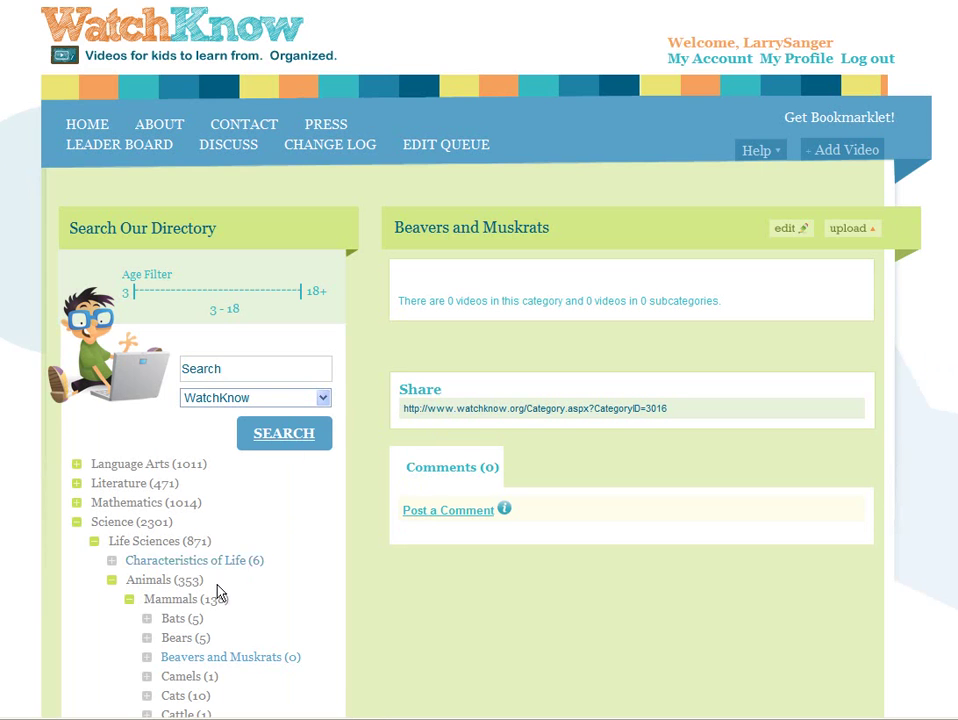
left_click(190, 602)
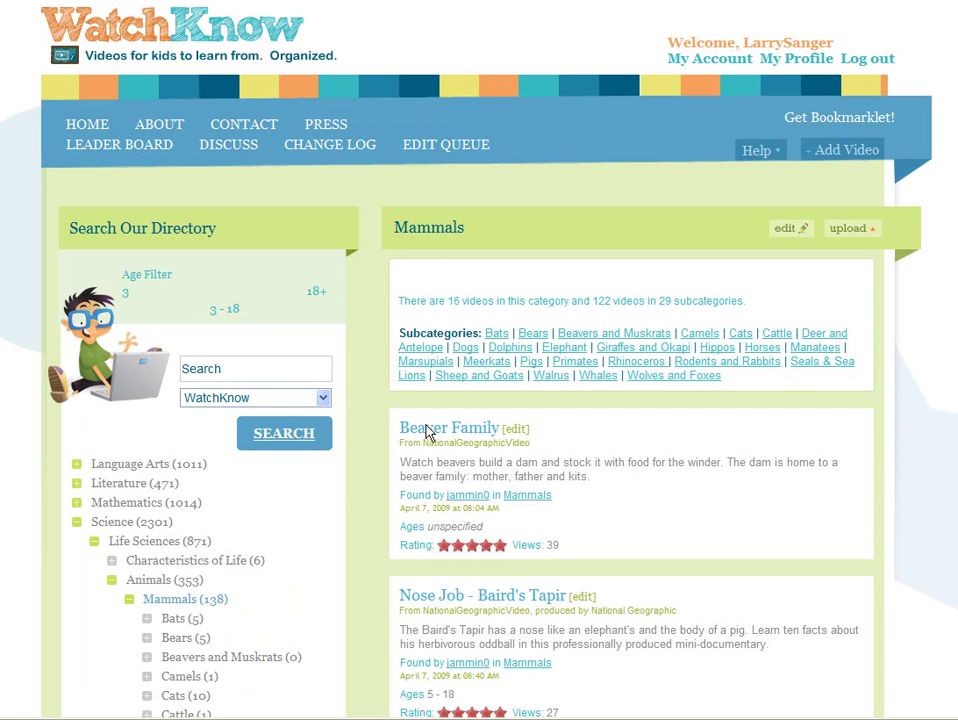
Step: Drag the Beaver Family video onto the Beavers and Muskrats category
middle_click(359, 434)
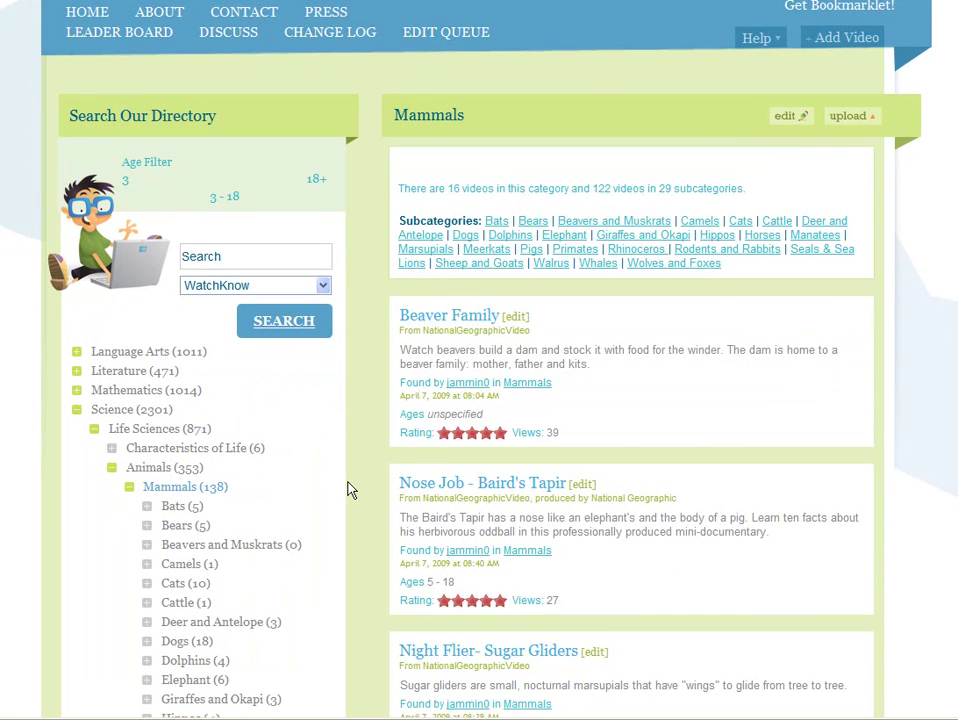
left_click_drag(468, 318, 295, 547)
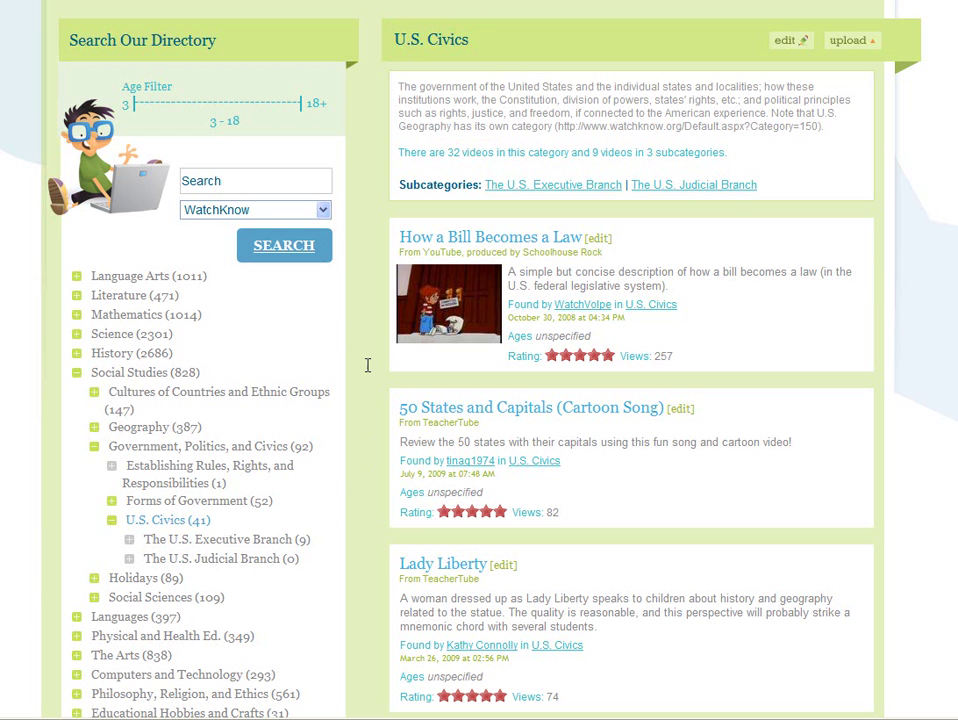
Step: Scroll through the U.S. Civics video list and back up to the top
middle_click(361, 319)
left_click(349, 487)
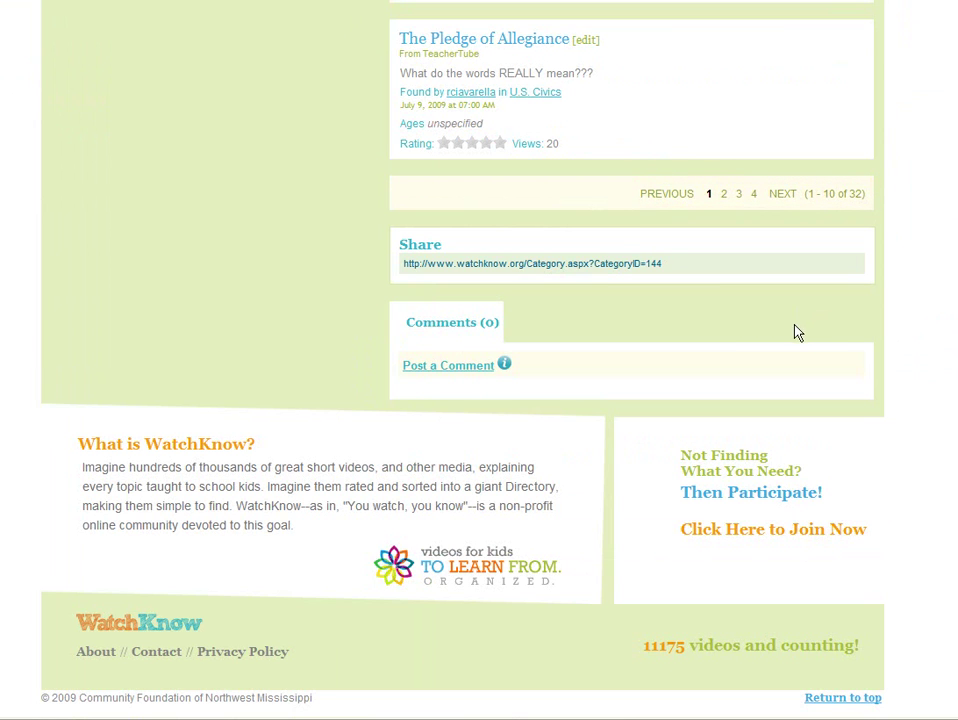
middle_click(376, 339)
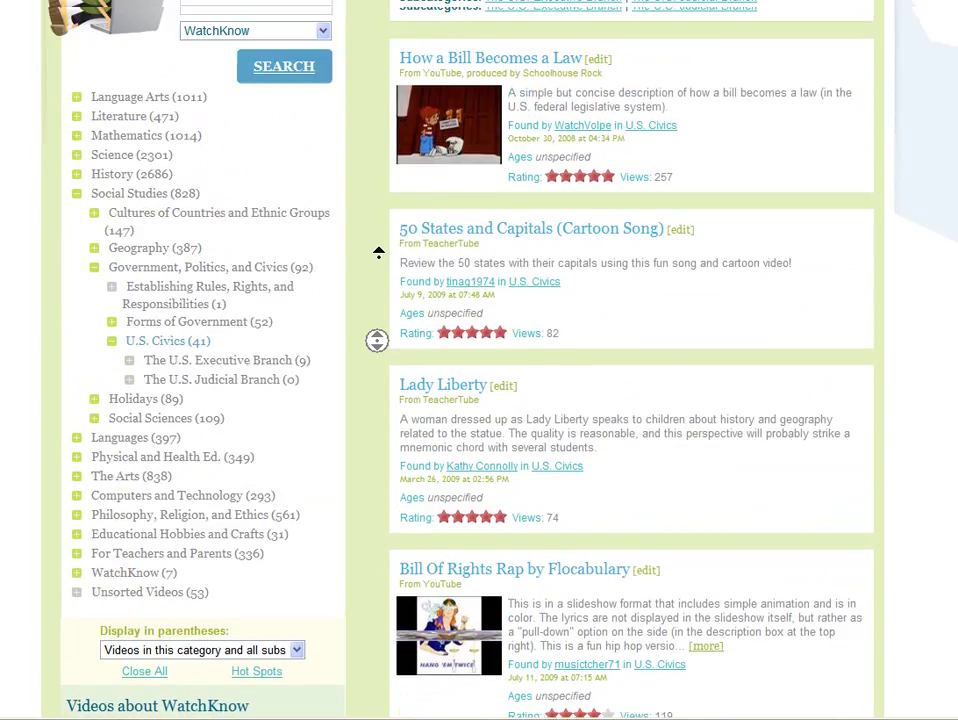
middle_click(378, 258)
middle_click(366, 282)
middle_click(377, 236)
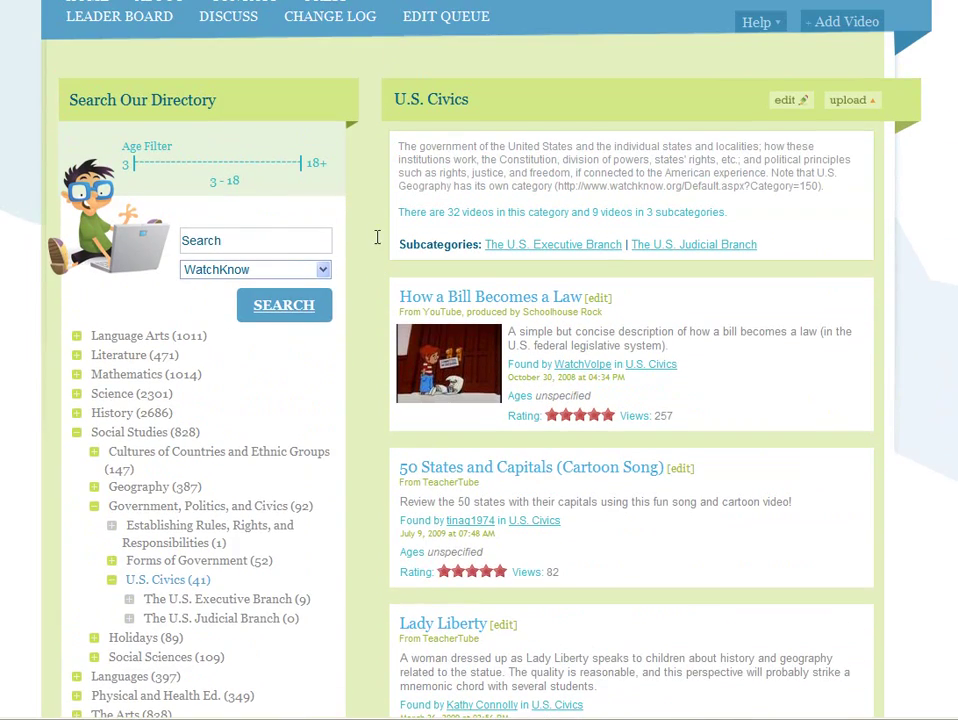
middle_click(353, 343)
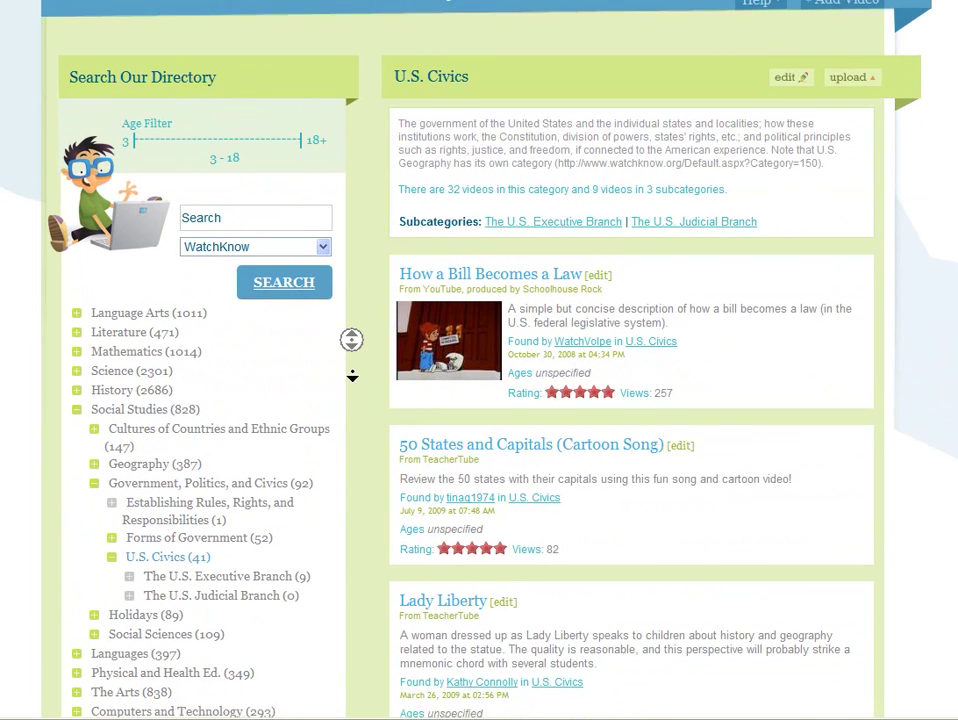
middle_click(353, 376)
Step: Add a category named The U.S. Legislative Branch placed below The U.S. Executive Branch
right_click(227, 566)
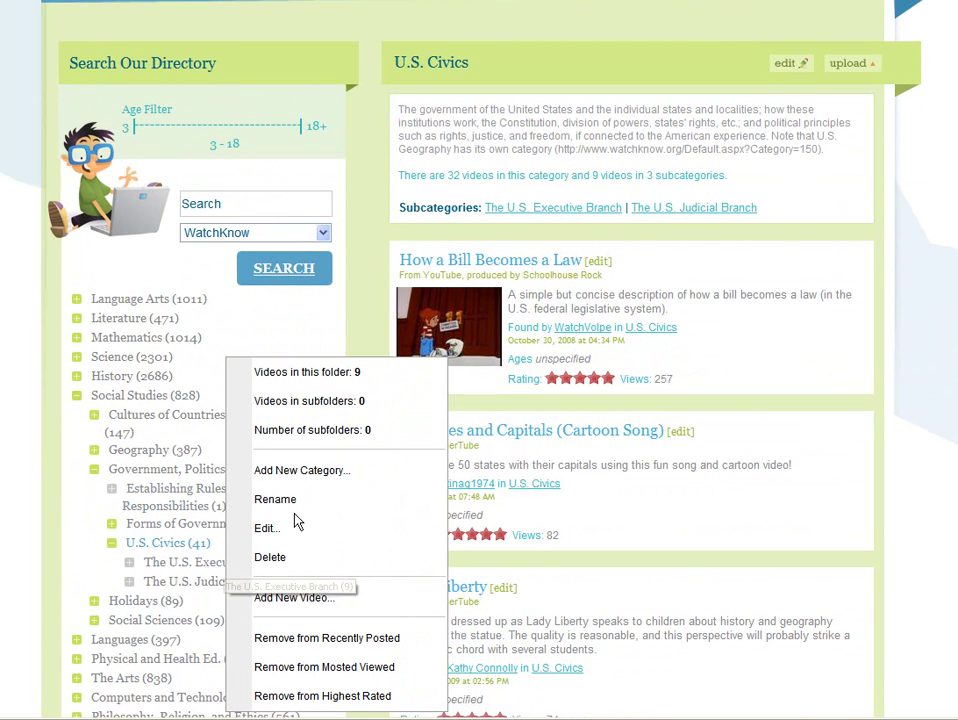
left_click(320, 472)
left_click(532, 220)
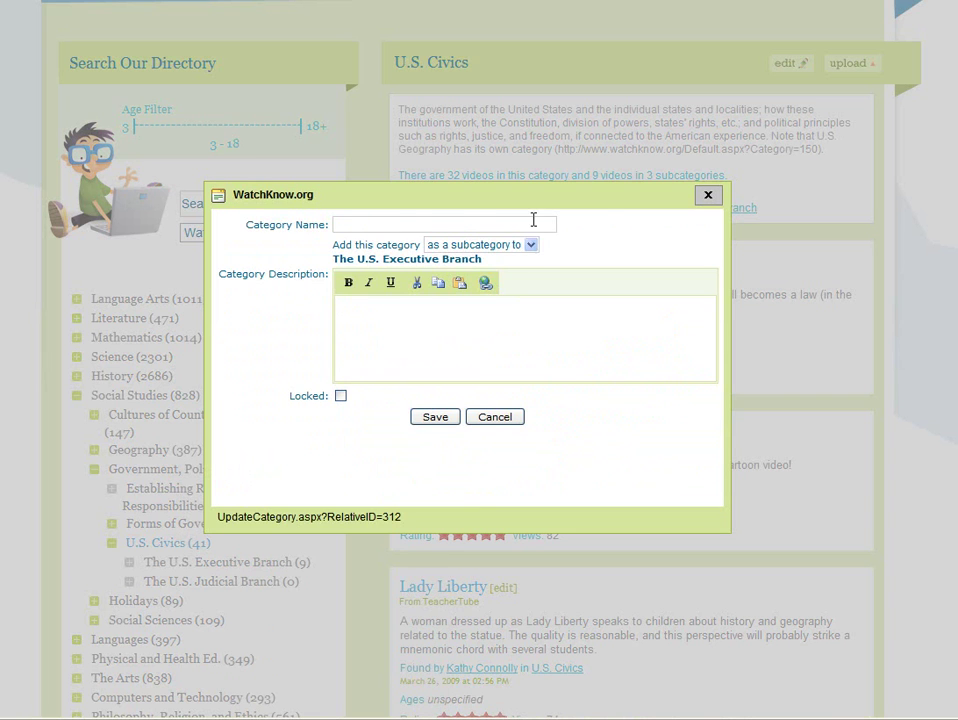
type("The U.S. Legislative Branch")
left_click(532, 249)
left_click(470, 272)
left_click(447, 420)
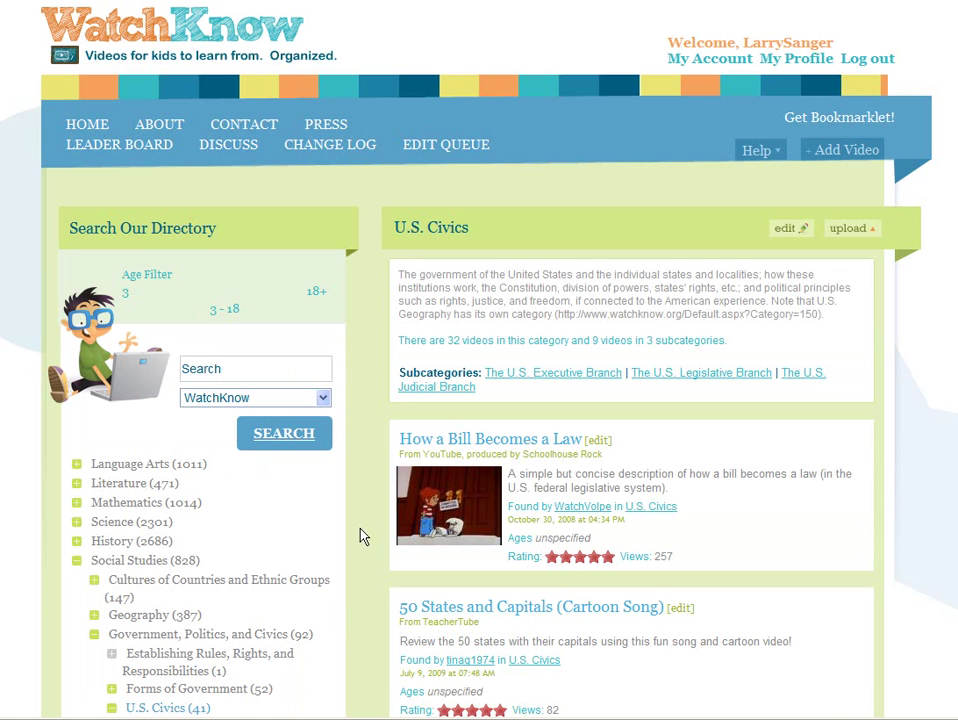
middle_click(358, 529)
left_click(366, 580)
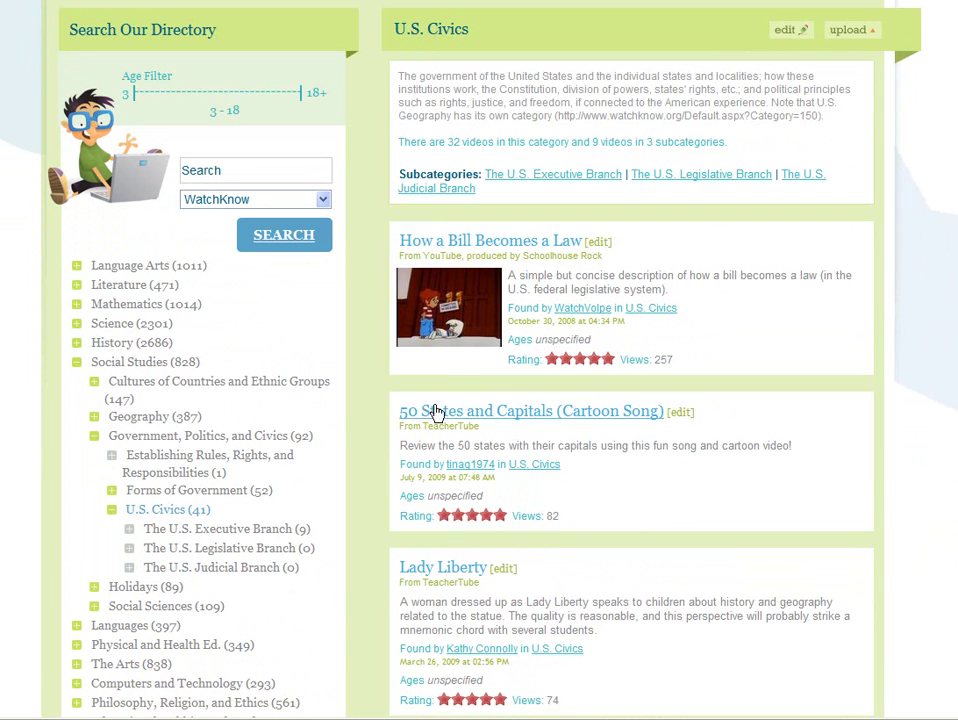
Step: Move How a Bill Becomes a Law into The U.S. Legislative Branch
left_click_drag(541, 246, 310, 546)
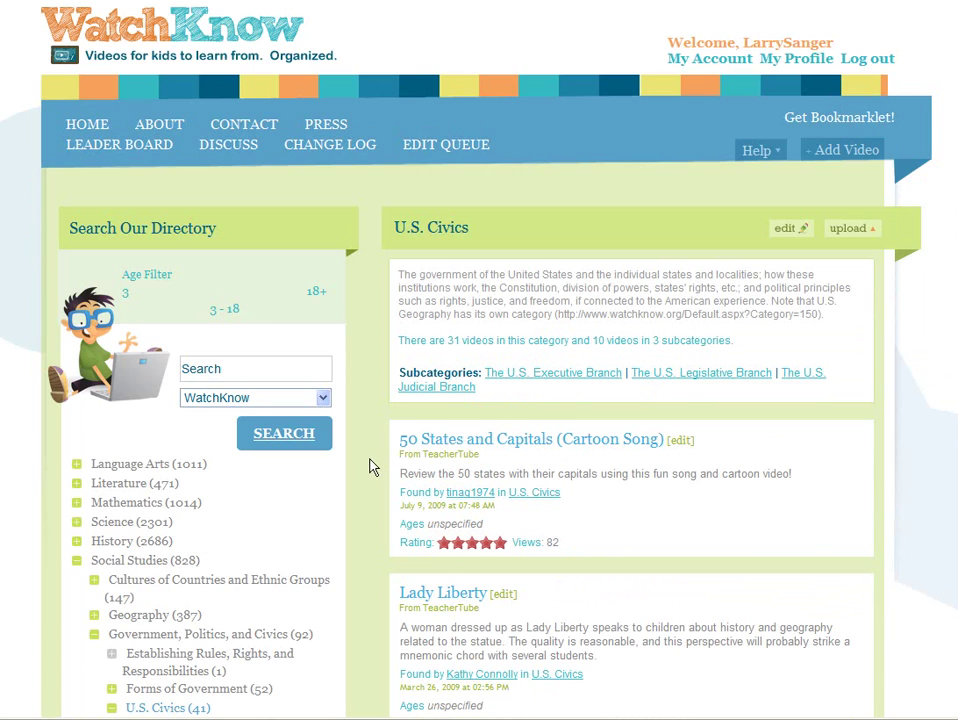
scroll(369, 458, "down", 2)
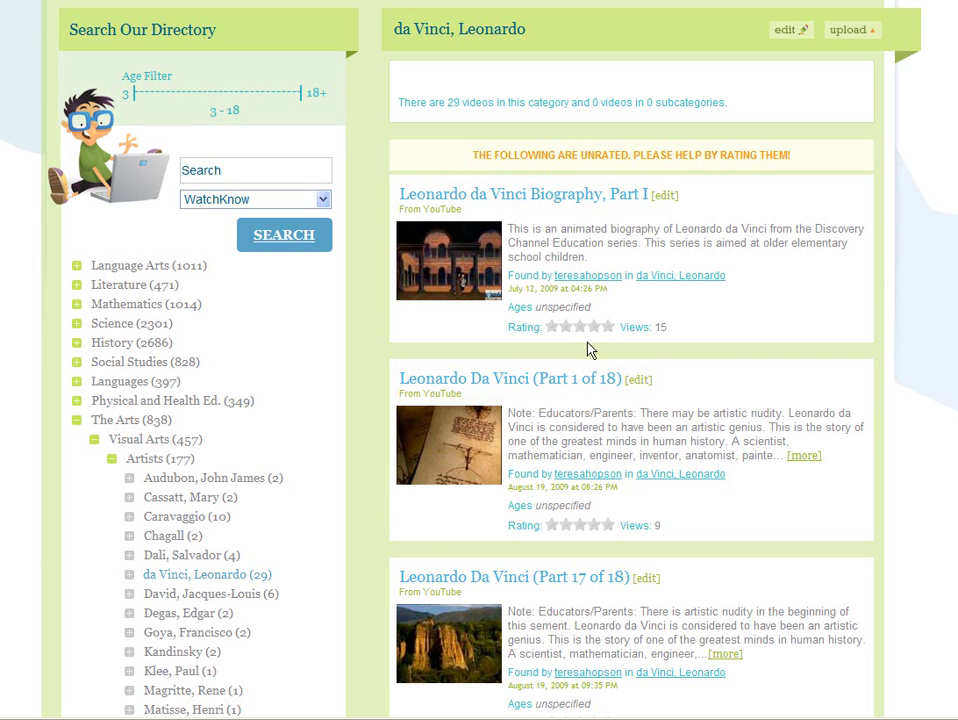
Step: Start a new subcategory under da Vinci, Leonardo and paste its name into the form
middle_click(673, 338)
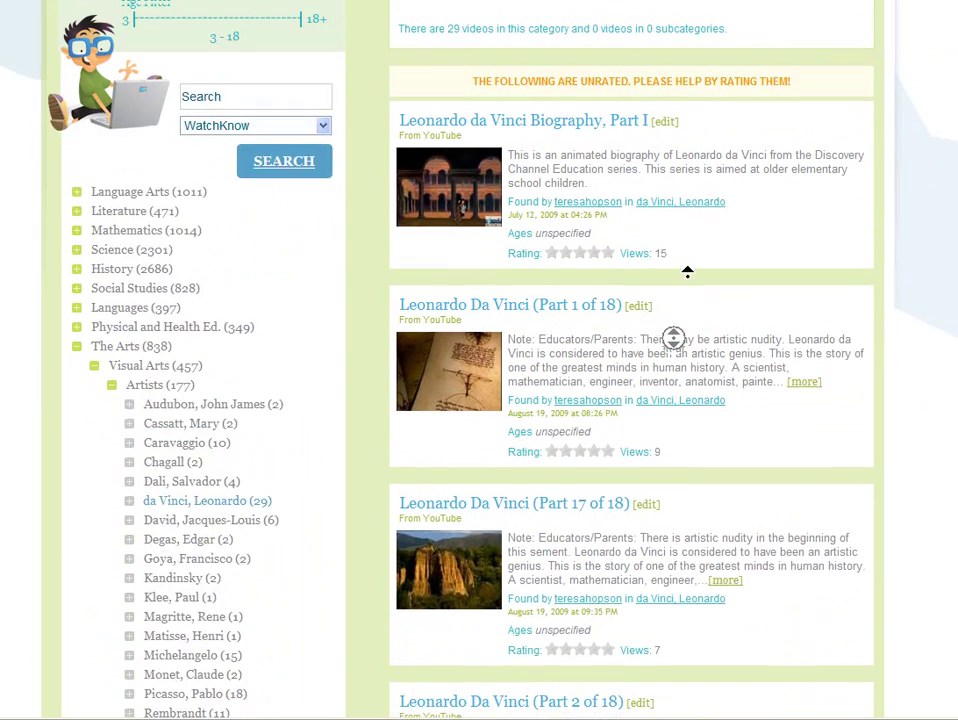
left_click(690, 282)
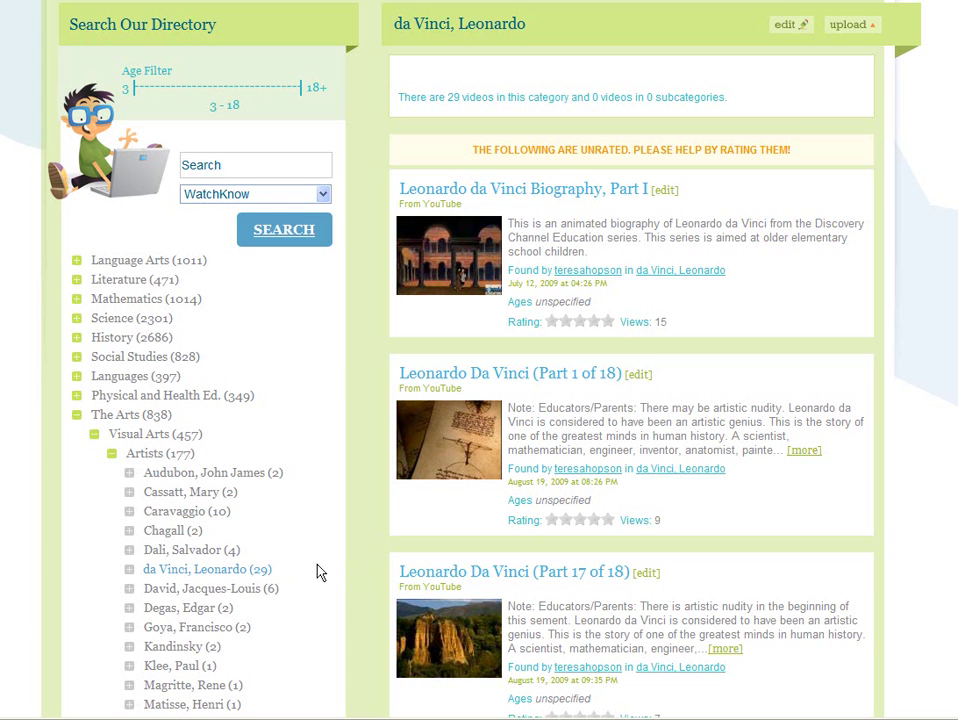
right_click(238, 578)
left_click(355, 474)
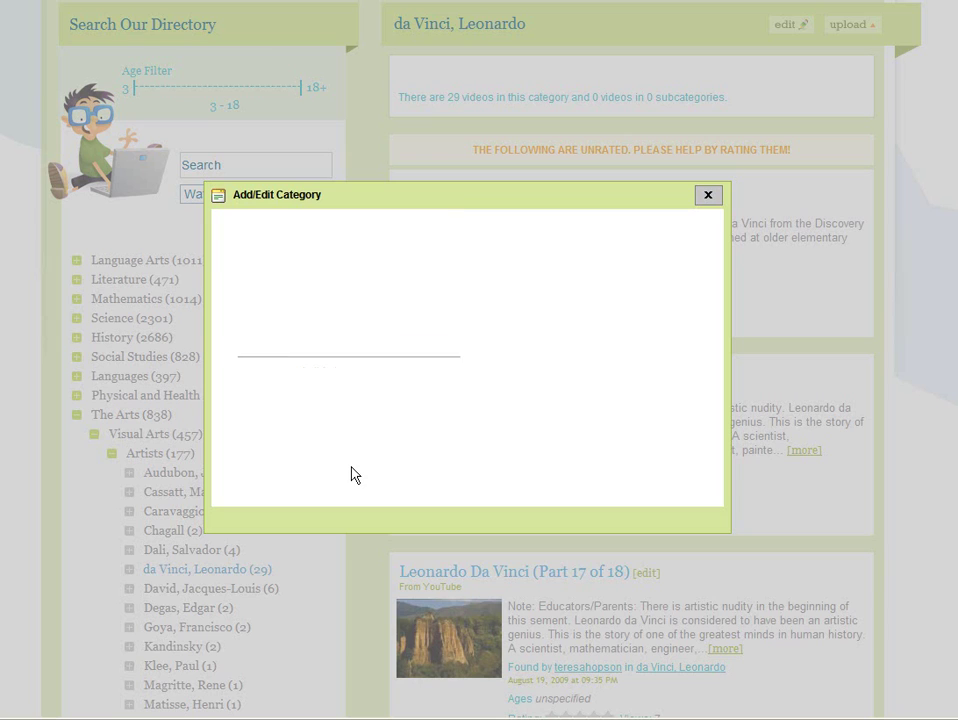
left_click(528, 220)
type("\"Leonardo da Vinci\" (Discovery Channel series)")
Step: Save the new subcategory, then drag a Discovery Channel video from da Vinci, Leonardo into it
left_click(436, 417)
scroll(395, 530, "down", 3)
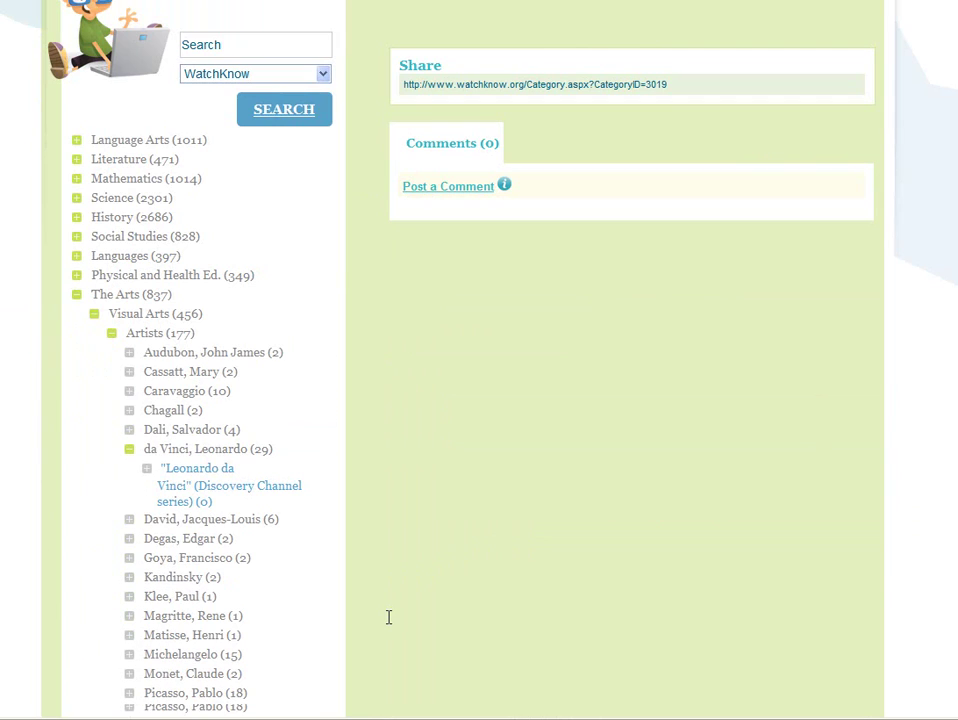
left_click(216, 455)
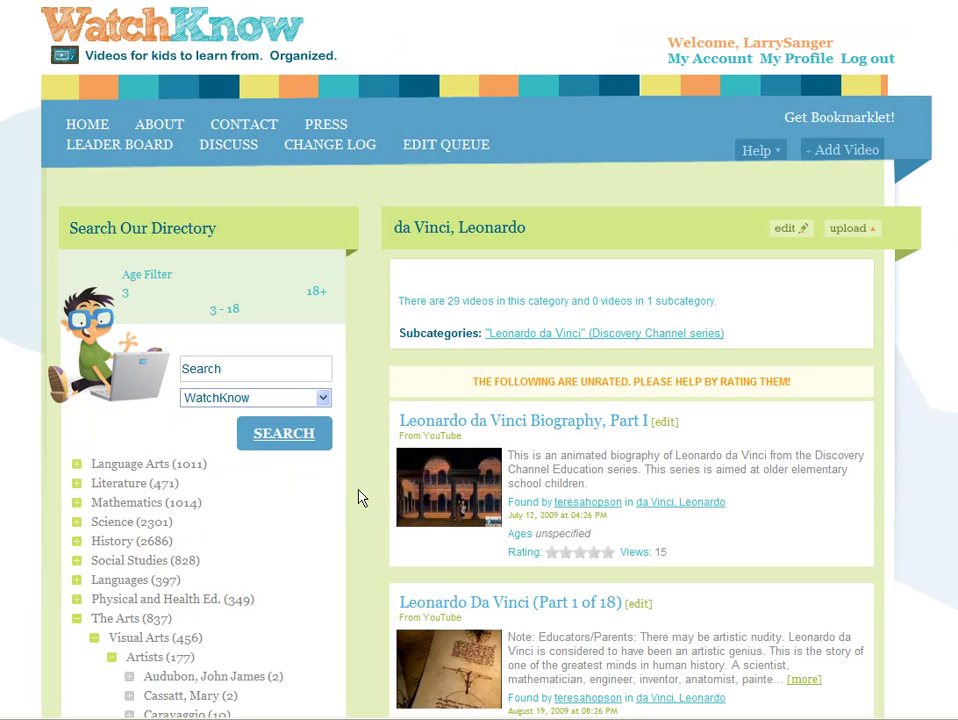
scroll(361, 498, "down", 3)
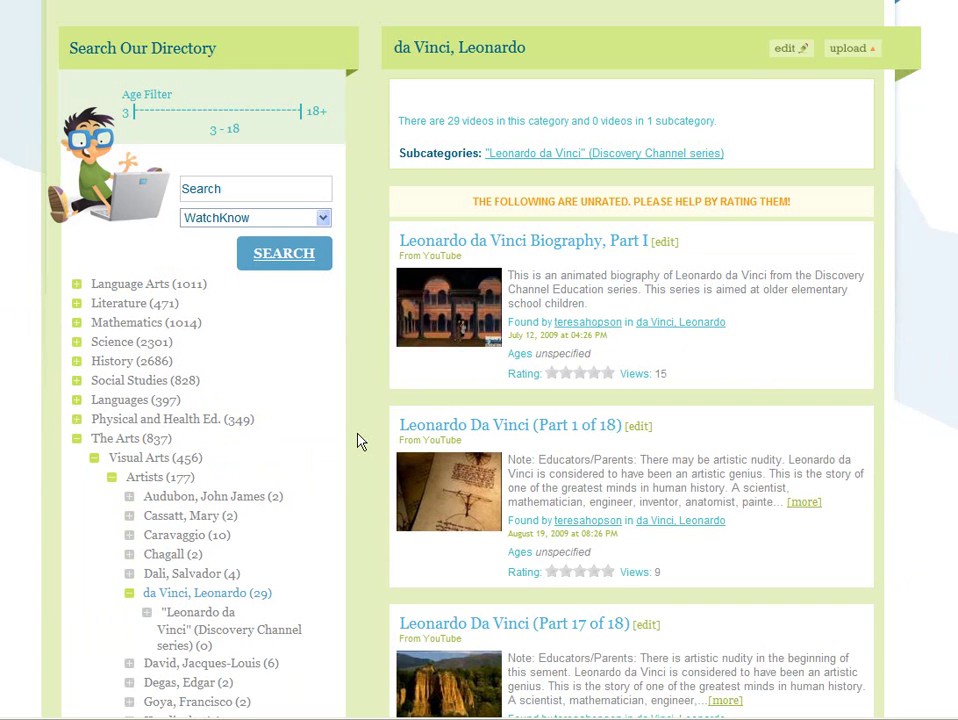
left_click_drag(417, 493, 240, 628)
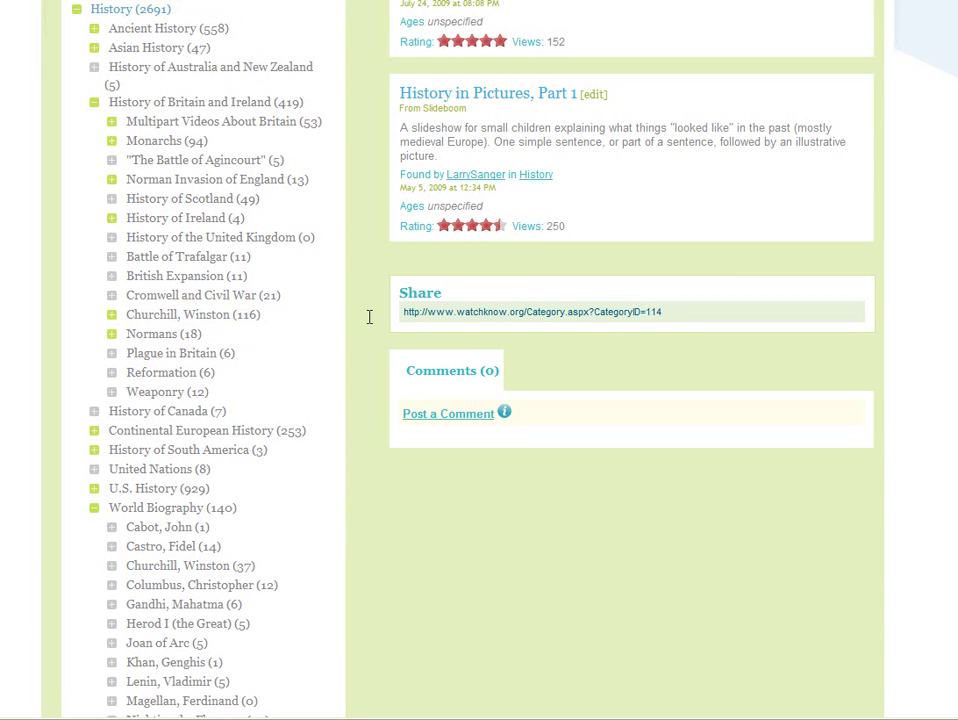
Step: Nest World Biography's Churchill, Winston (37) inside the British history Churchill, Winston category
left_click(112, 316)
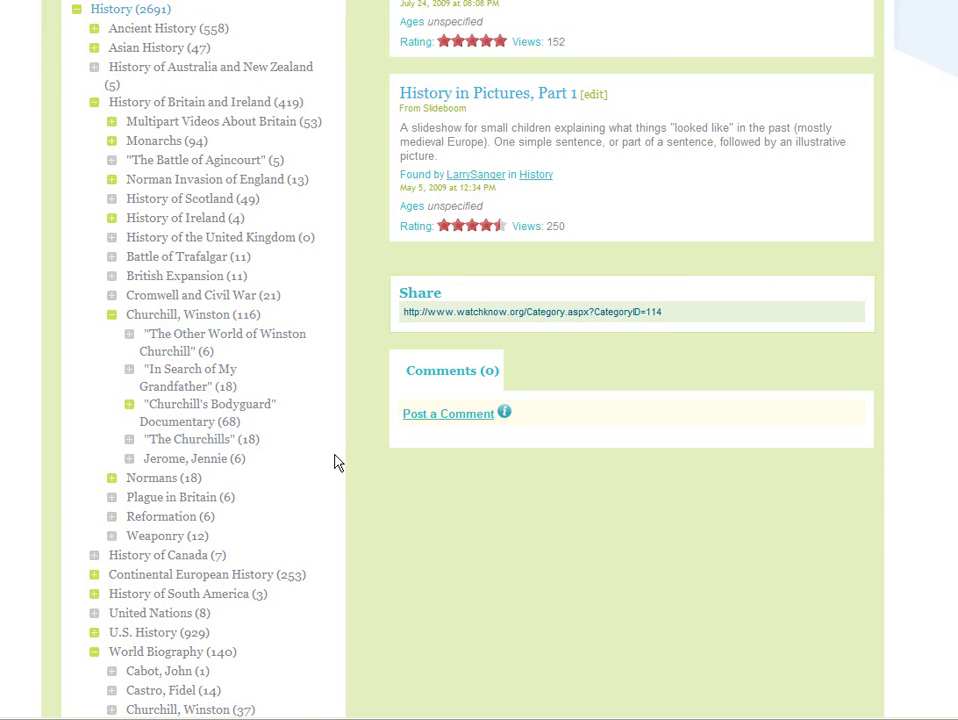
scroll(336, 462, "down", 3)
left_click(226, 393)
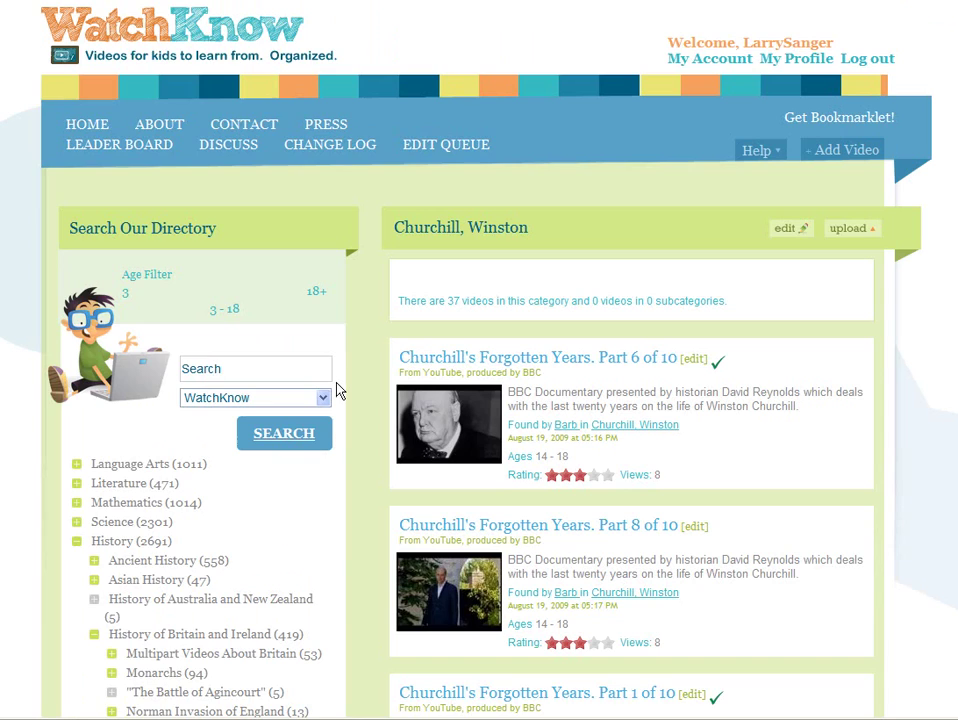
scroll(338, 389, "down", 4)
scroll(339, 385, "down", 2)
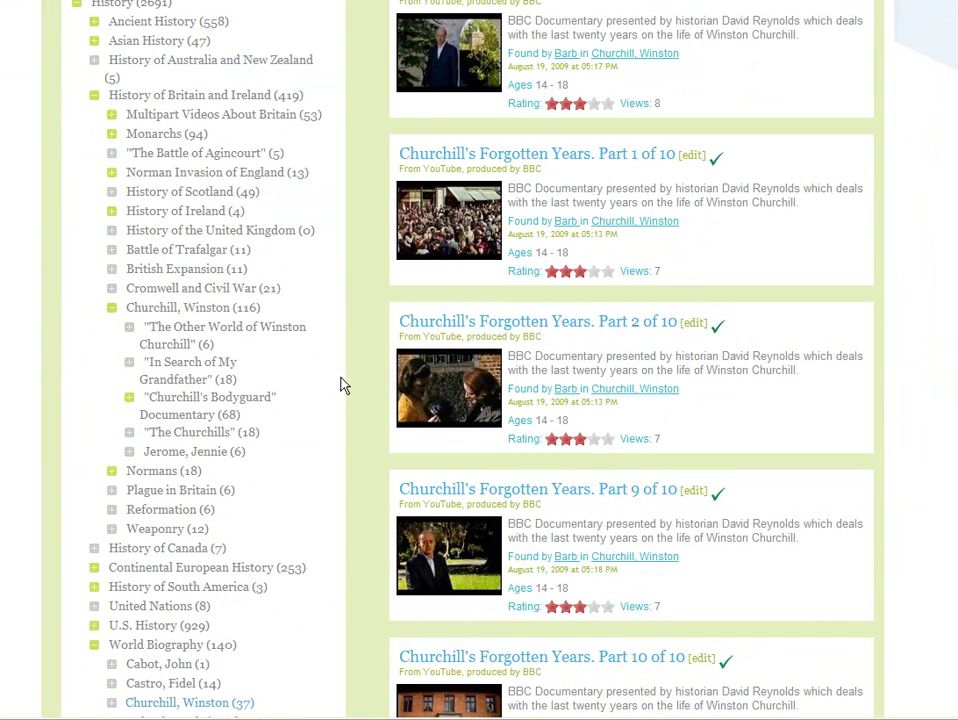
middle_click(342, 384)
middle_click(357, 442)
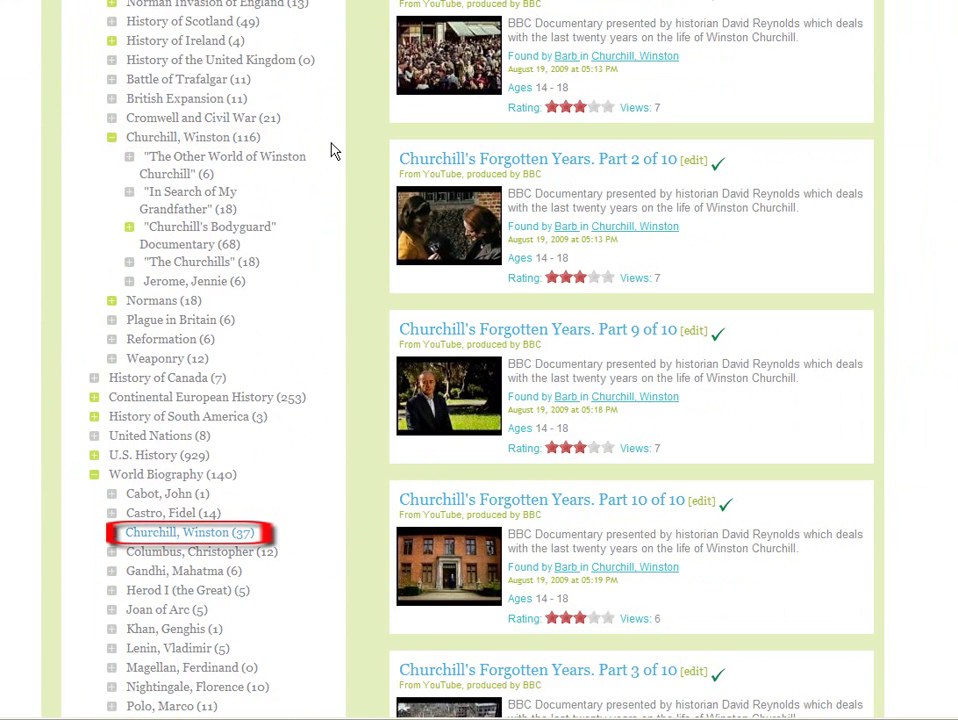
left_click_drag(216, 540, 250, 150)
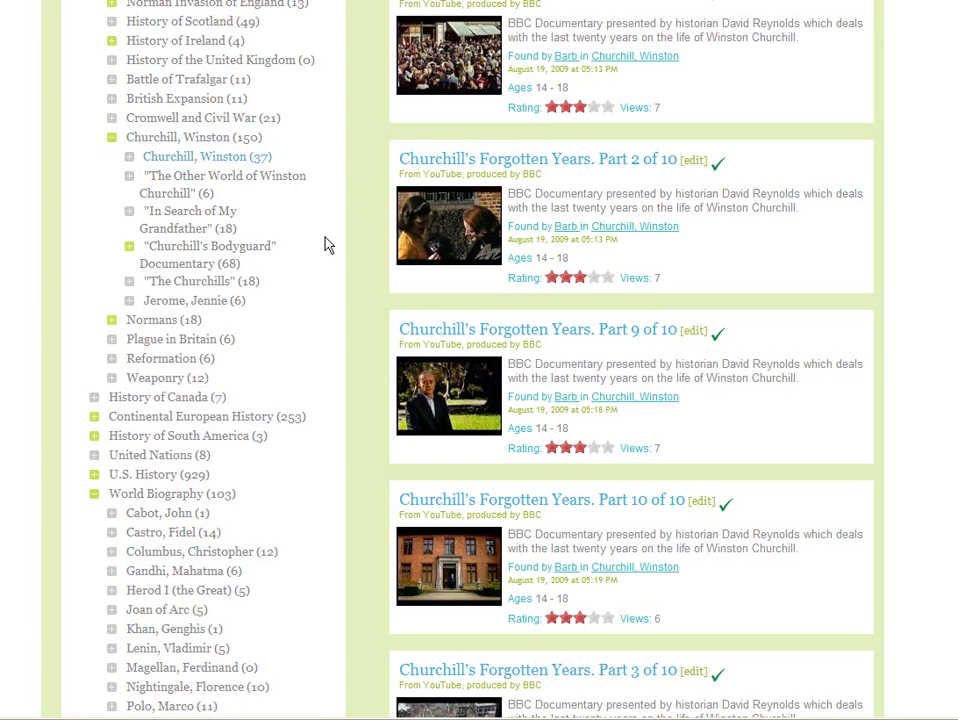
Step: Delete the nested Churchill, Winston (37) subcategory and confirm with OK
right_click(259, 164)
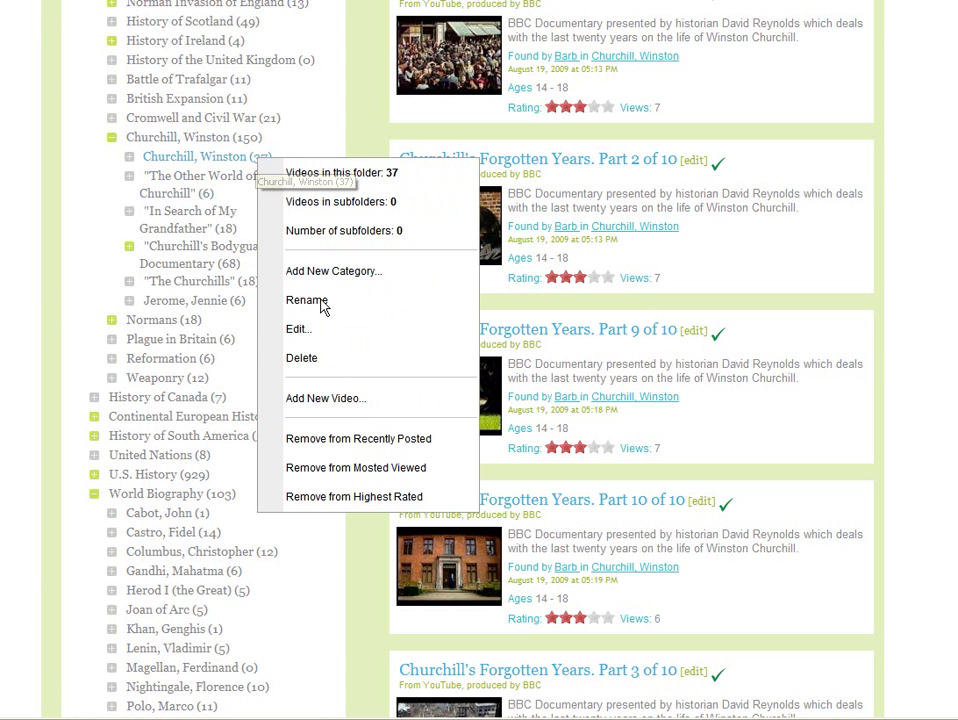
left_click(325, 360)
left_click(427, 367)
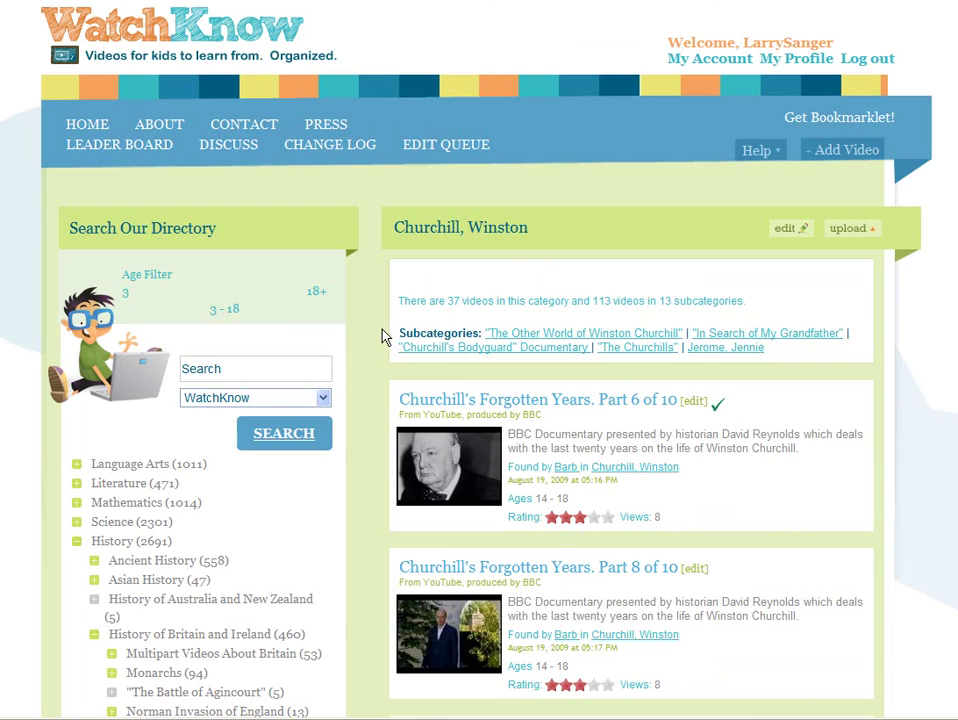
scroll(381, 336, "down", 5)
scroll(381, 328, "down", 1)
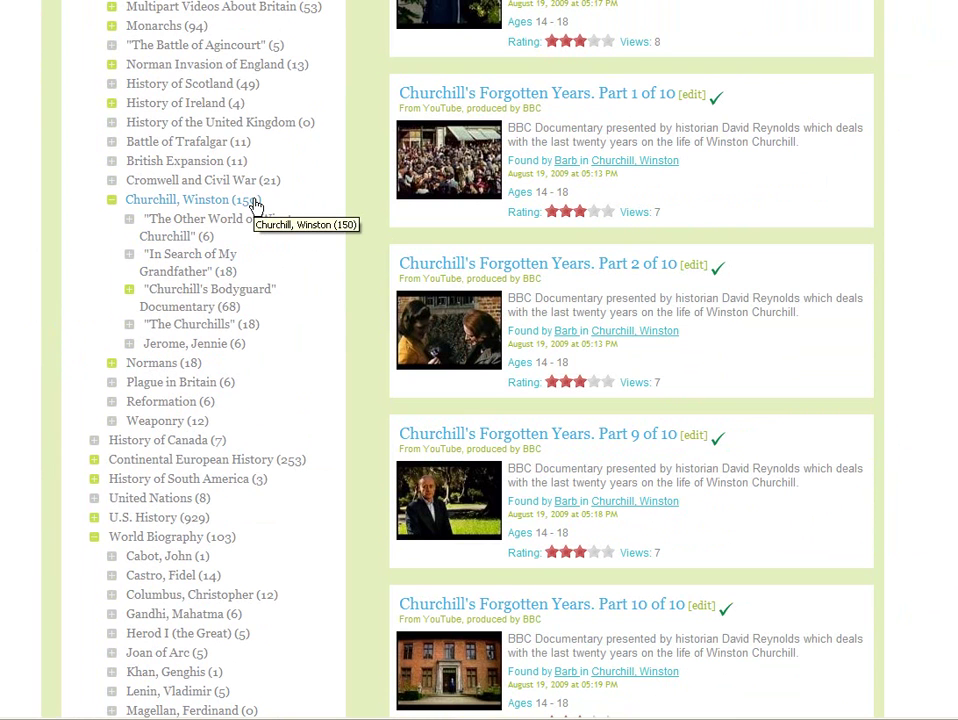
scroll(300, 205, "down", 2)
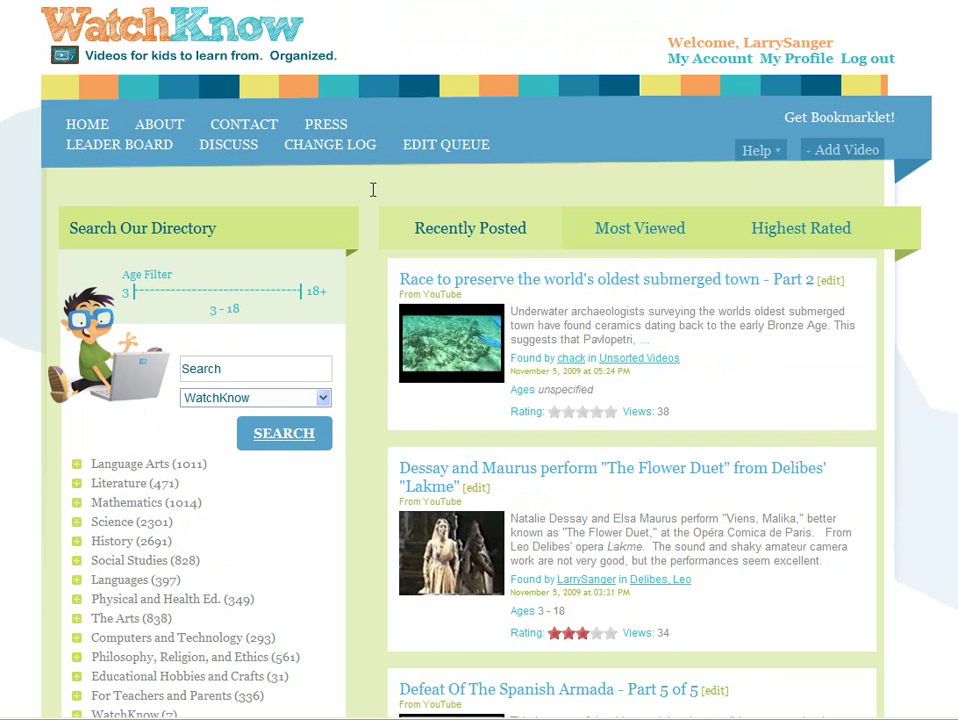
Step: Go through Language Arts > Learning to Read > Preschool Vocabulary to Plants and Flowers, then to Plants
middle_click(372, 189)
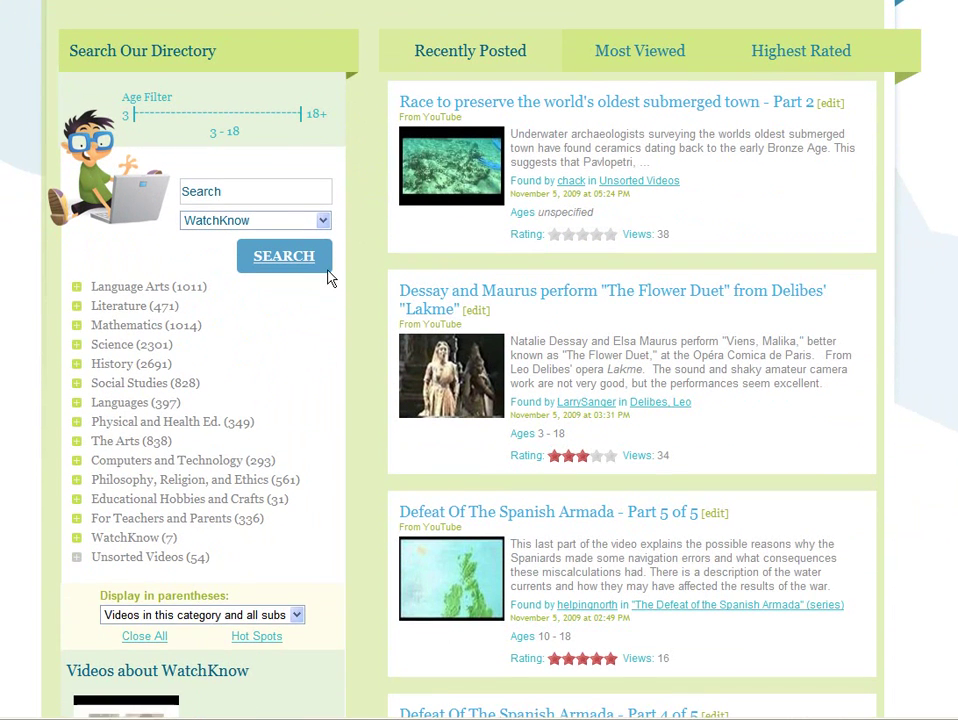
left_click(76, 289)
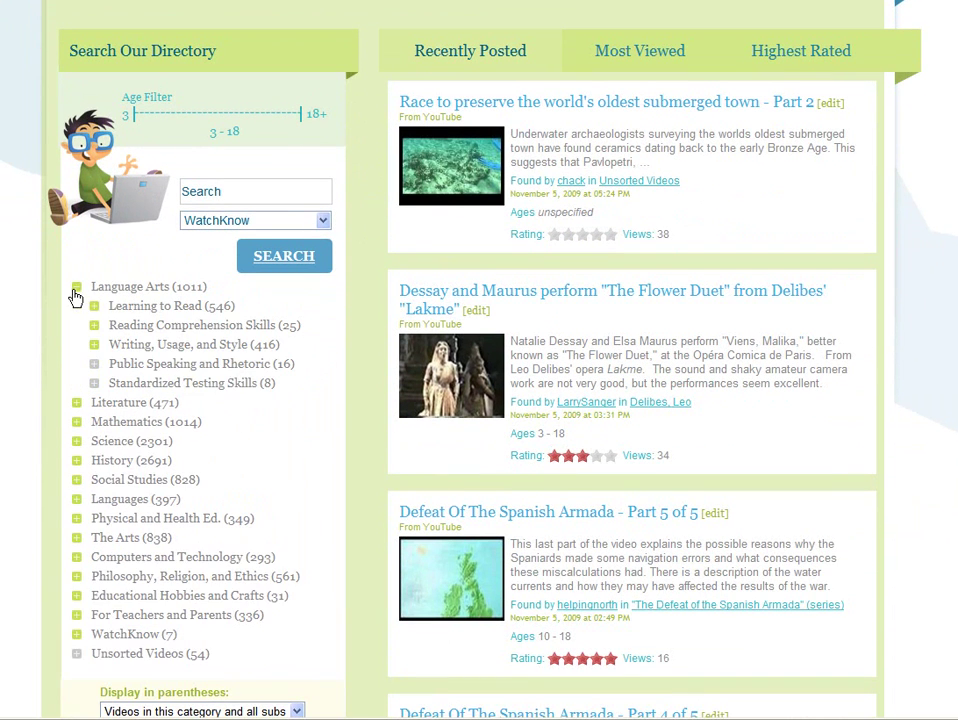
left_click(96, 309)
left_click(111, 346)
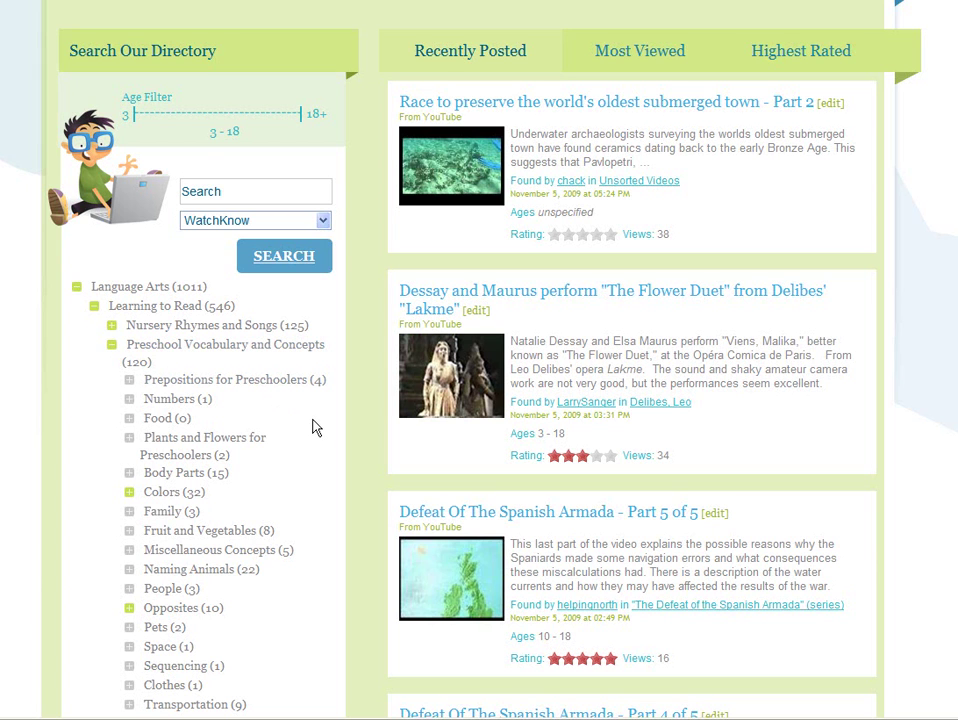
left_click(230, 445)
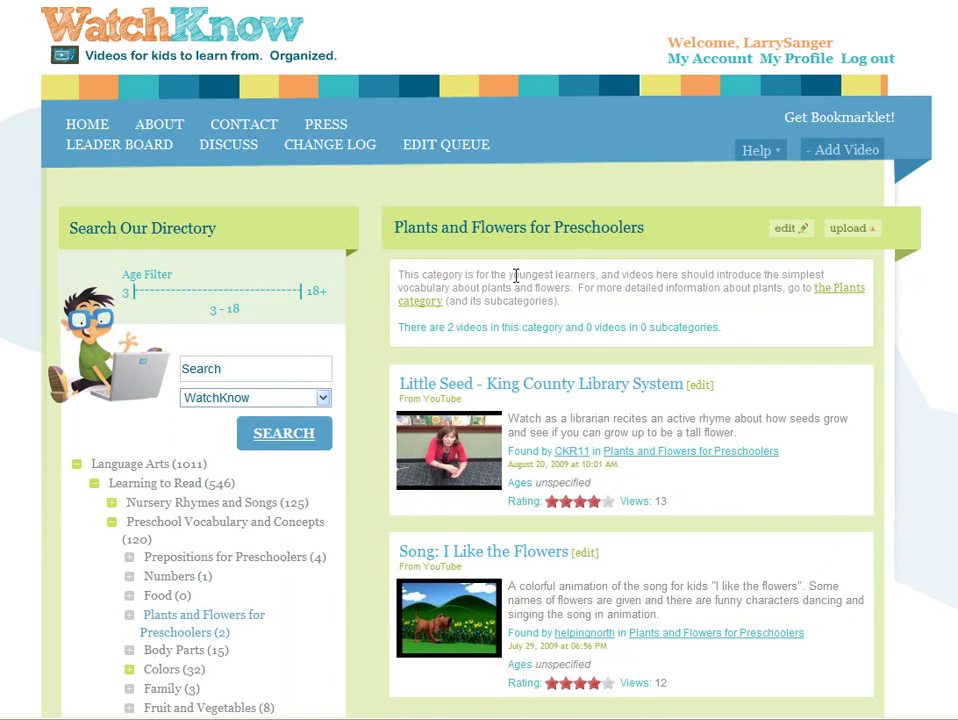
left_click(433, 303)
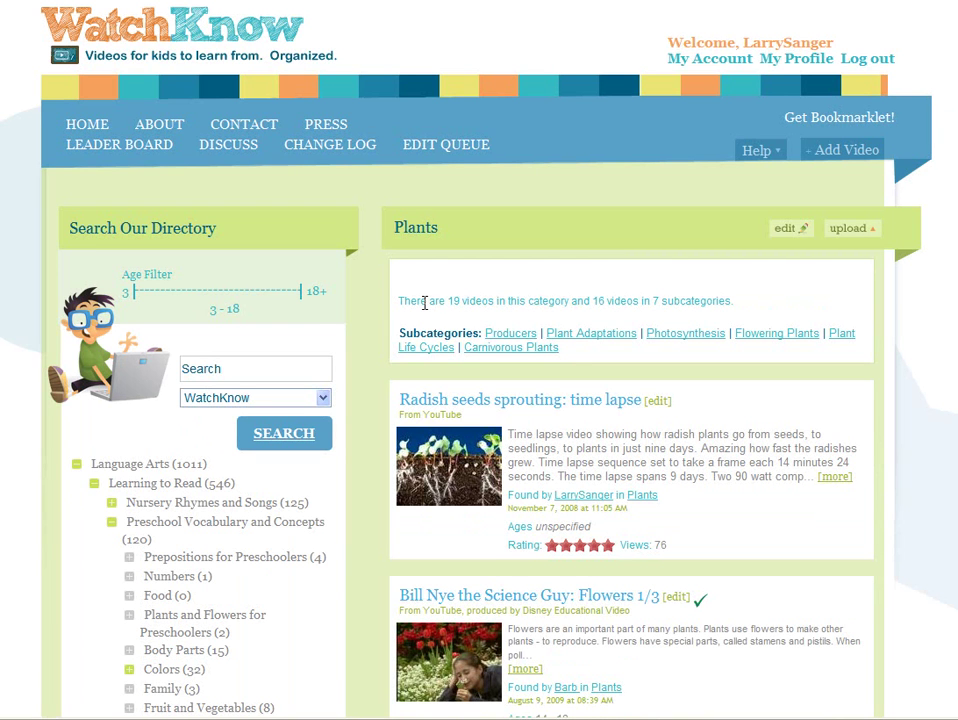
Step: Paste a description into the Plants category referring to 'Plants and Flowers for Preschoolers'
left_click(785, 228)
left_click(554, 299)
type("See also \"Plants and Flowers for Preschoolers\" for the very simplest plant-related vid")
Step: Save the Plants description, then move Podcasting (1) under Internet > Web 2.0 Tools > Podcast
type("eos.")
left_click(442, 462)
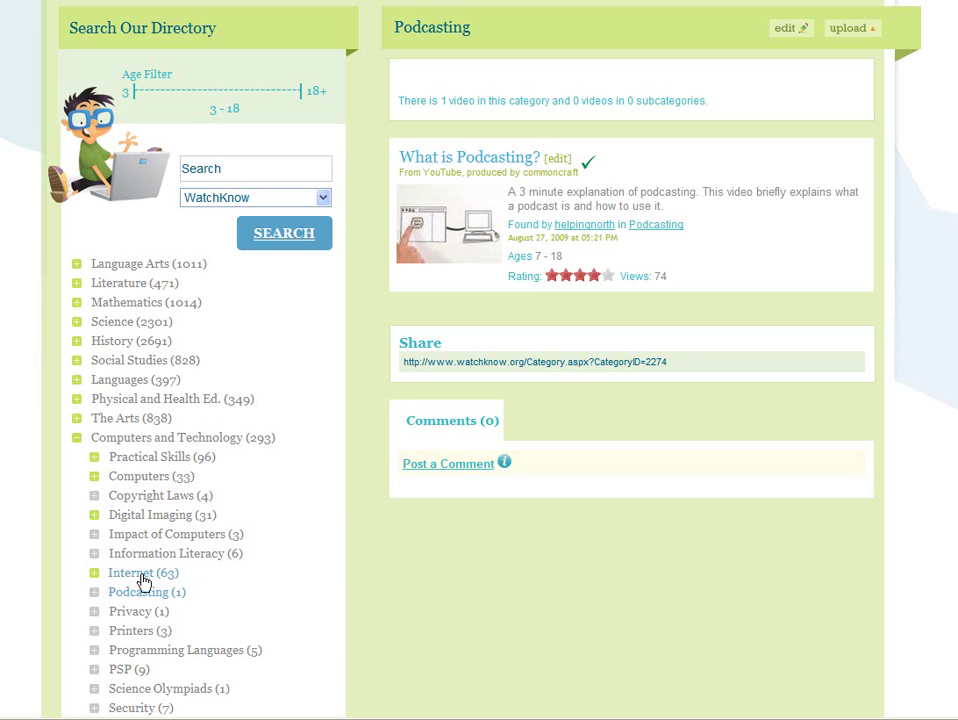
left_click(93, 575)
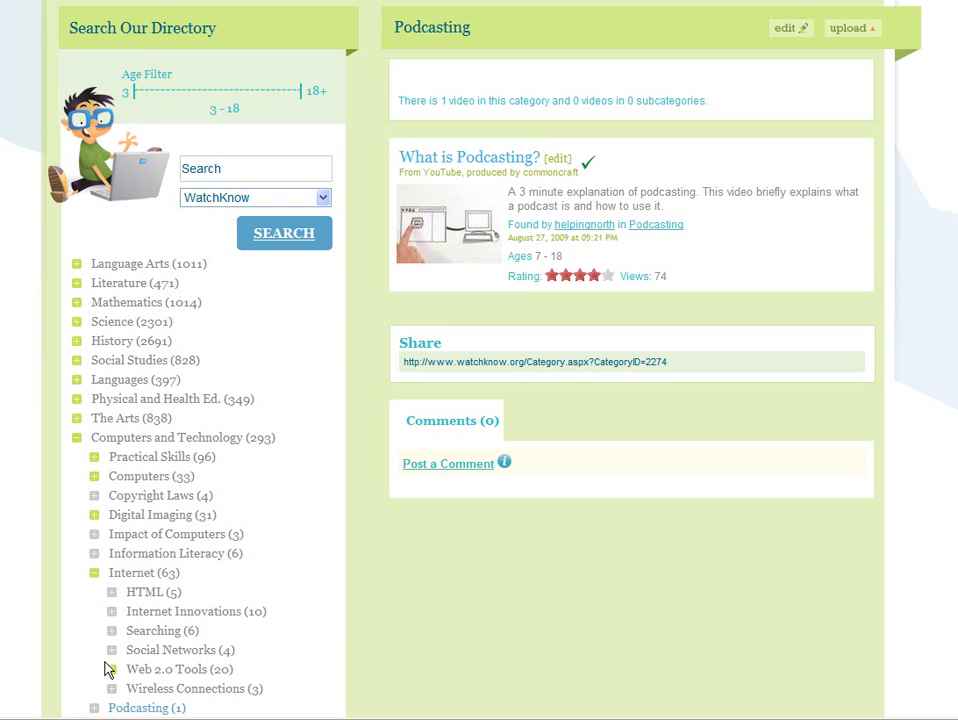
scroll(90, 660, "down", 3)
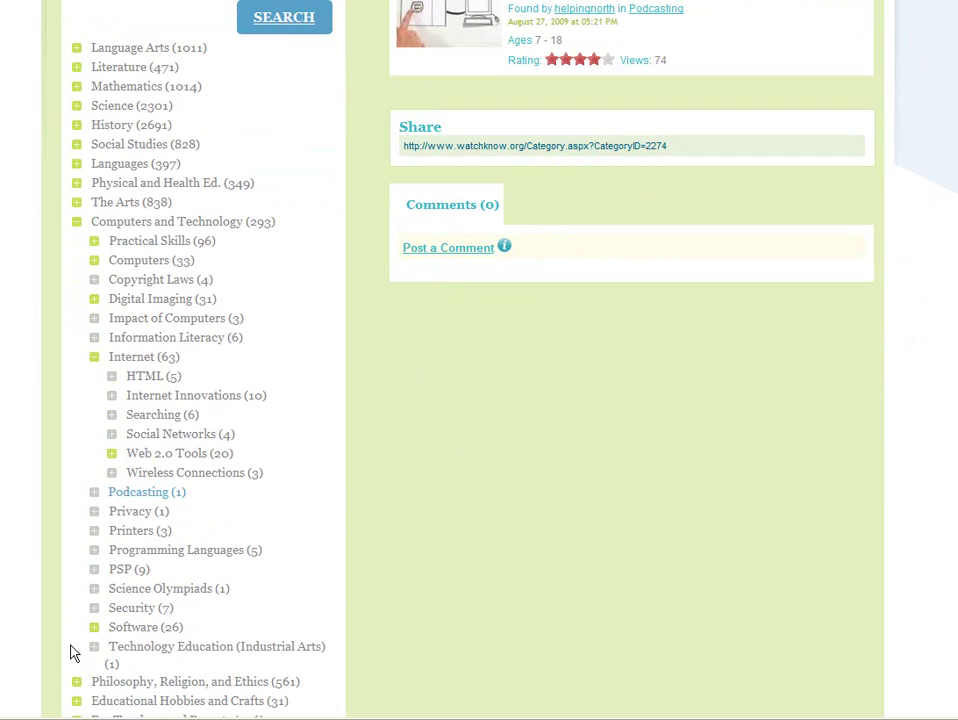
left_click(111, 456)
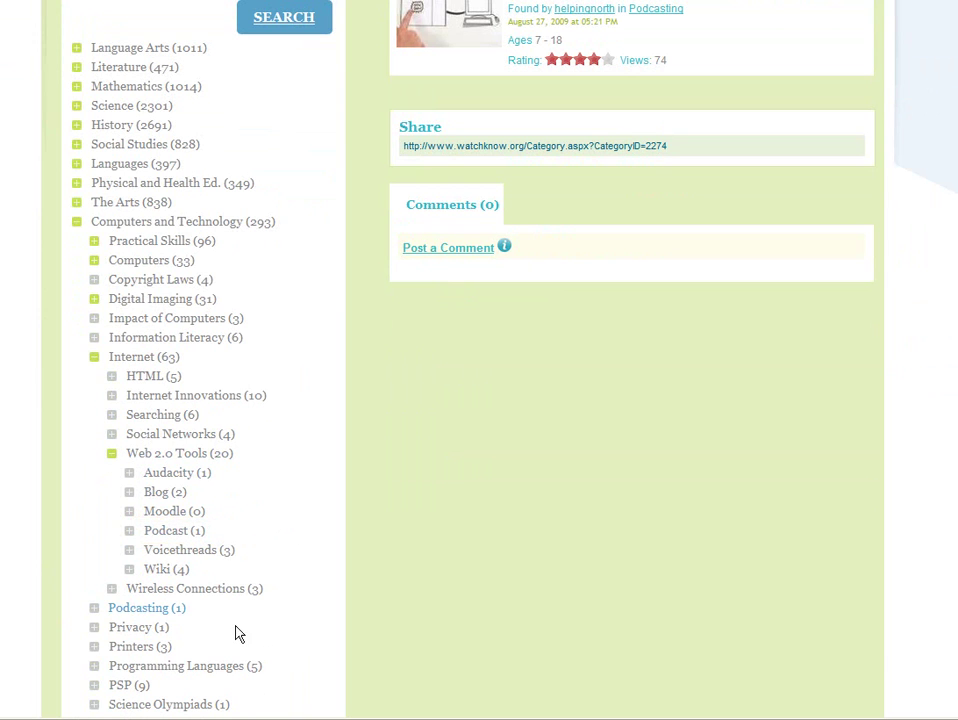
left_click_drag(199, 618, 182, 540)
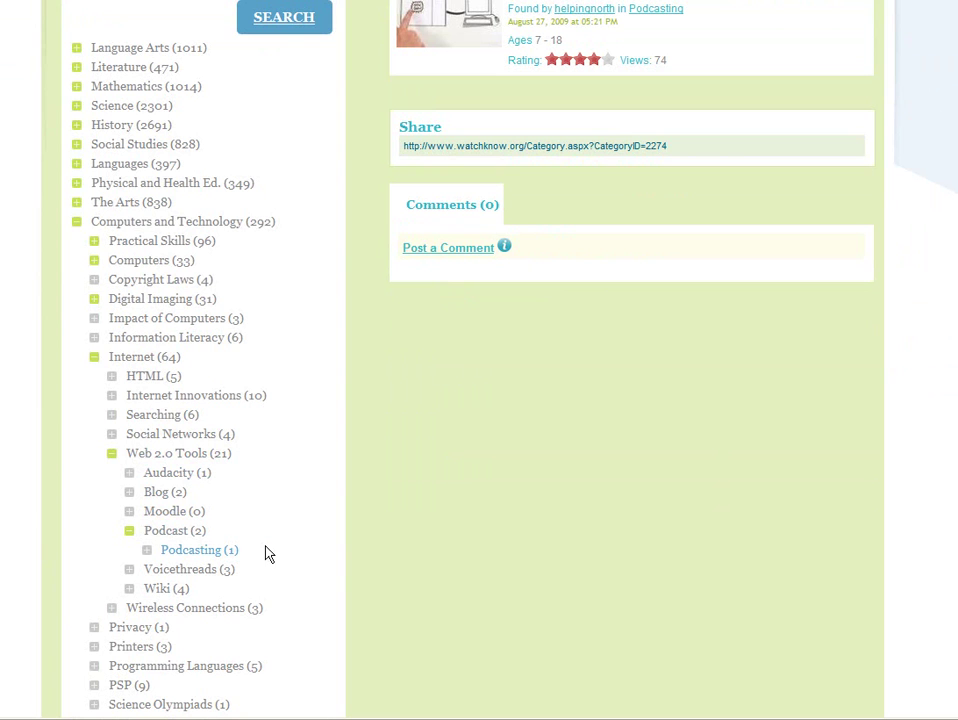
Step: Delete the Podcasting (1) subcategory nested under Podcast and confirm with OK
right_click(227, 554)
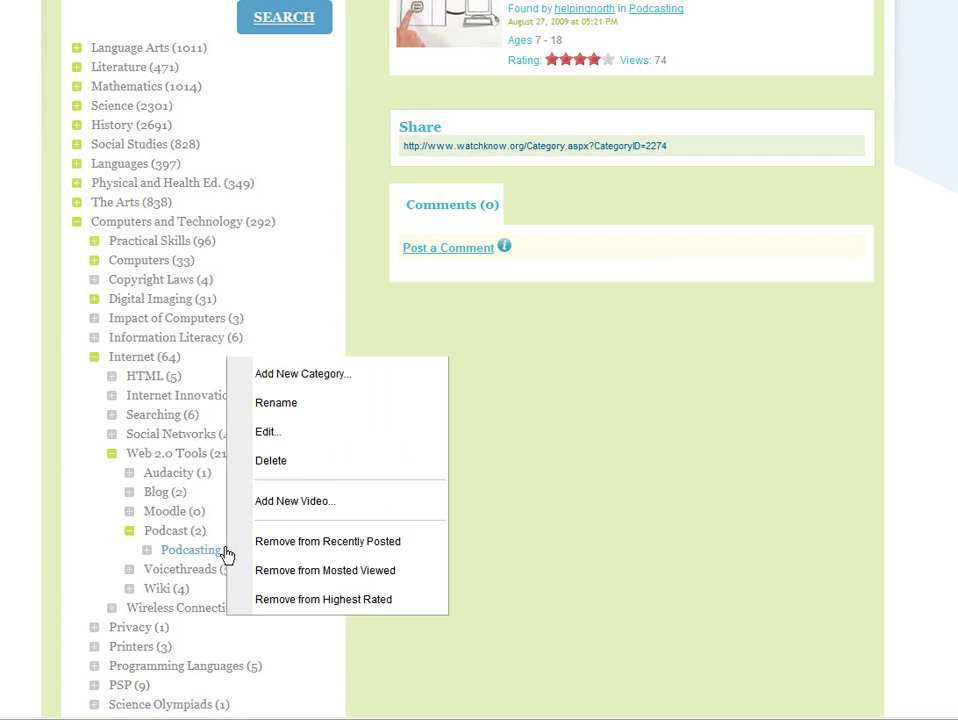
left_click(314, 559)
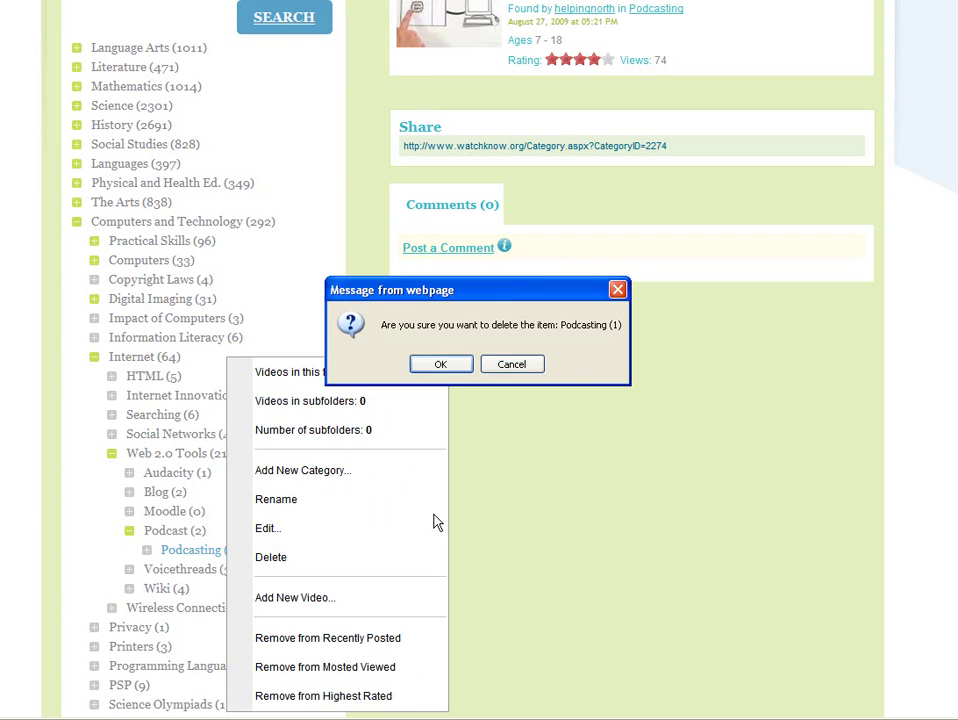
left_click(444, 366)
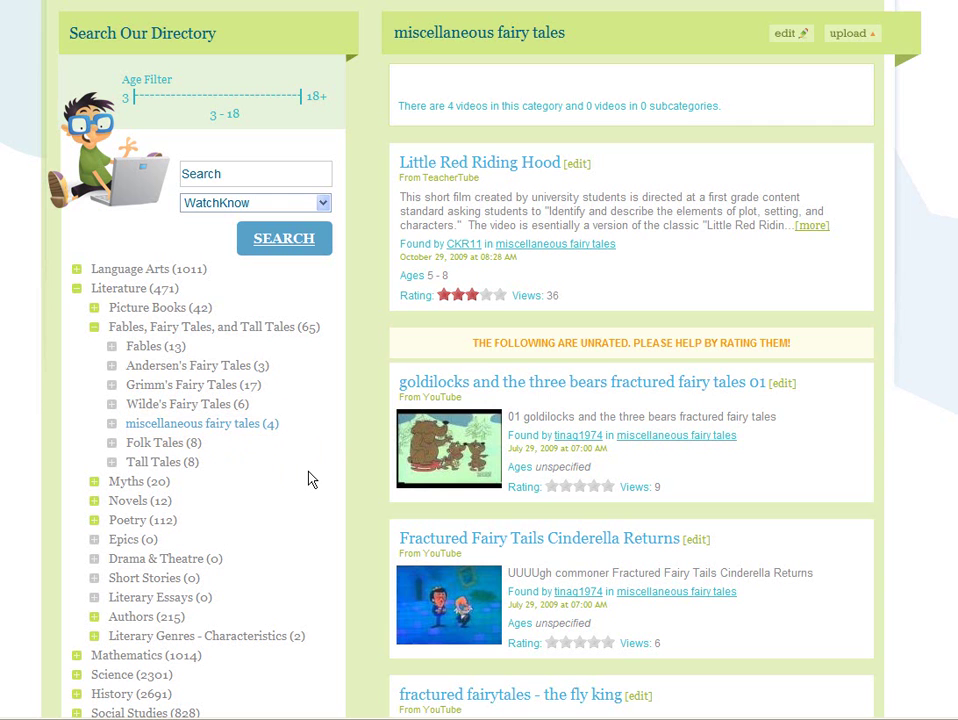
Step: Rename 'miscellaneous fairy tales' to 'Miscellaneous Fairy Tales'
right_click(247, 433)
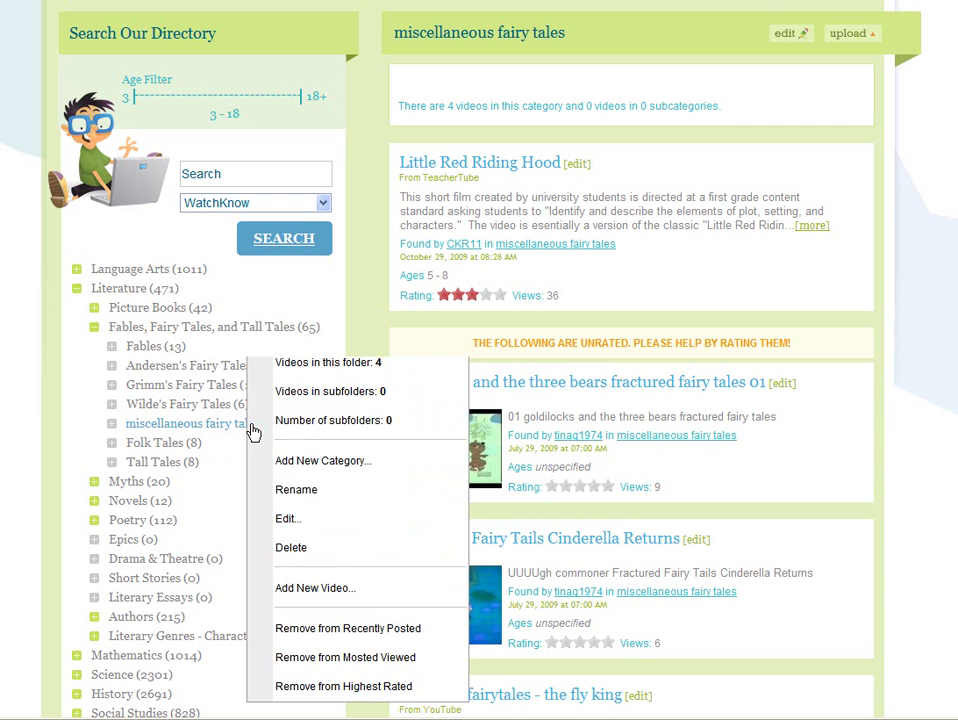
left_click(309, 508)
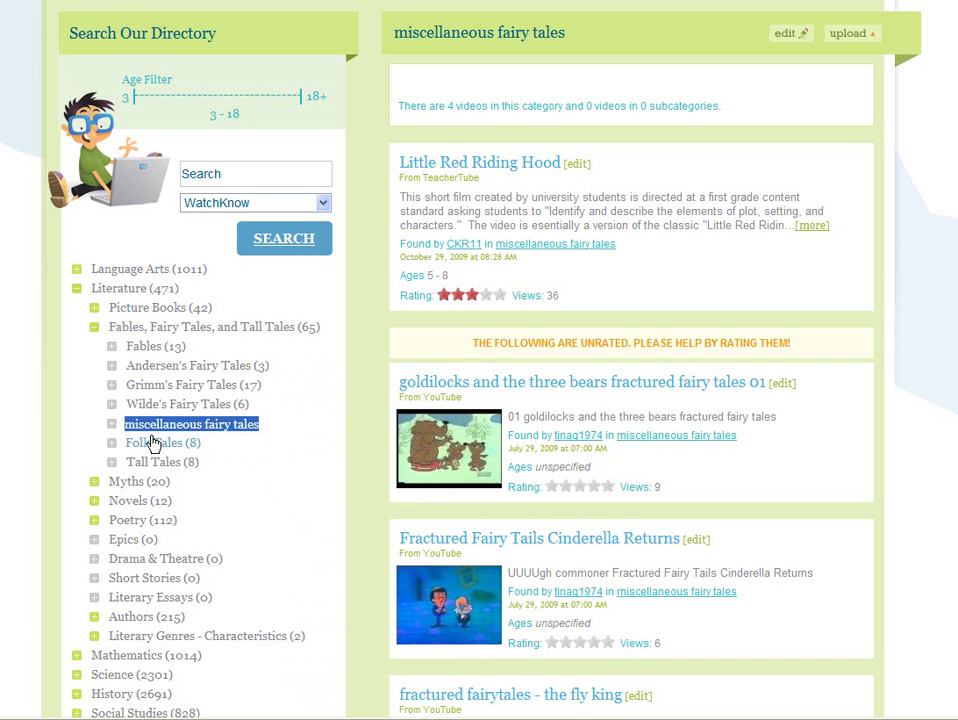
key("Home")
key("Right")
key("BackSpace")
type("M")
key("ctrl+Right")
key("Delete")
type("F")
key("ctrl+Right")
key("Delete")
type("T")
key("Return")
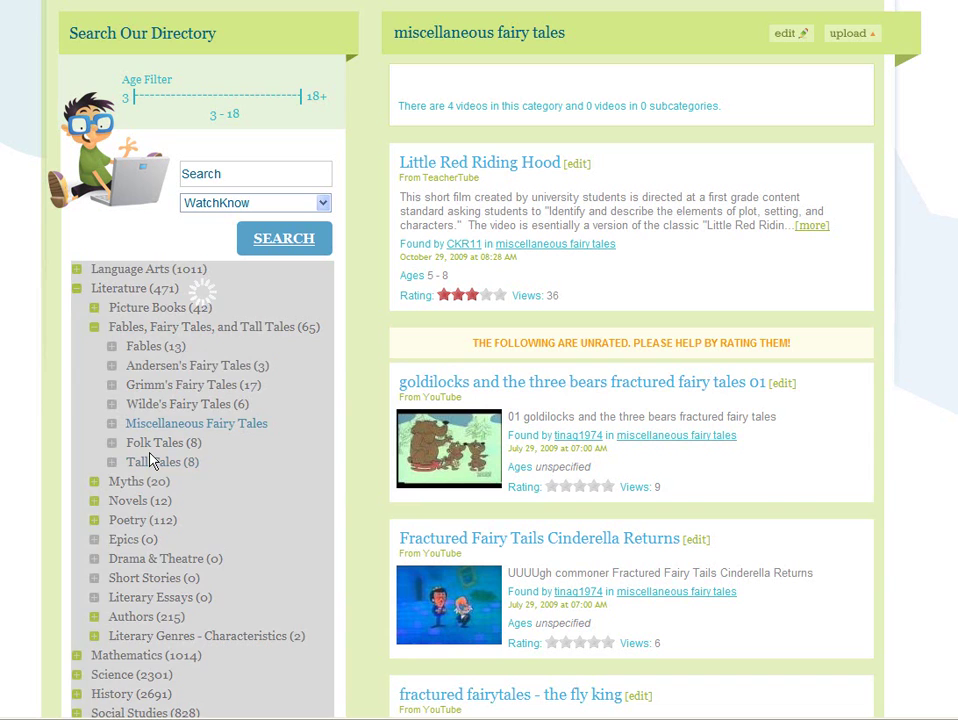